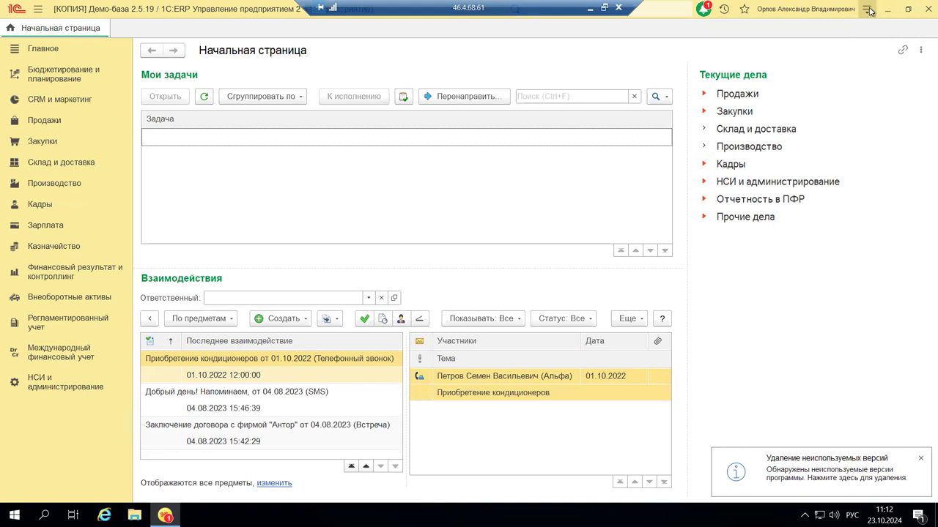
Check the platform and configuration versions in the program information, then close it
left_click(869, 9)
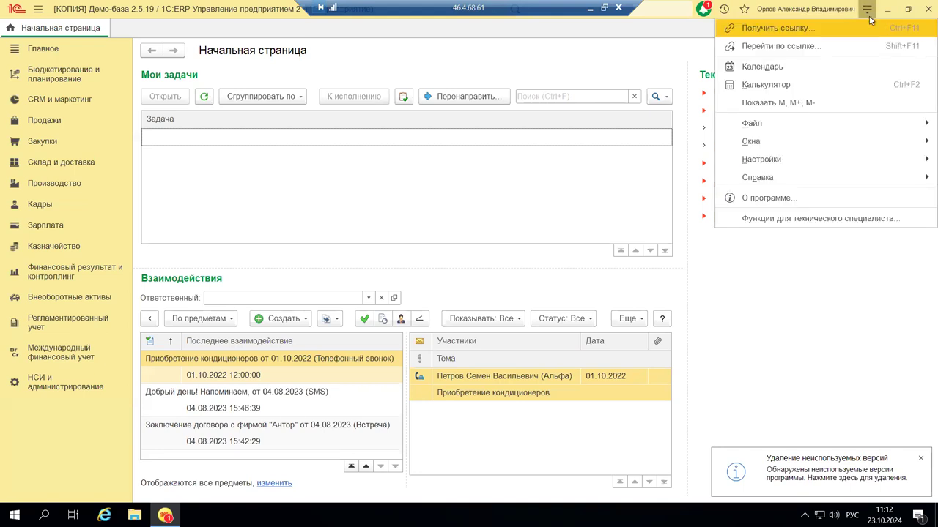
left_click(832, 198)
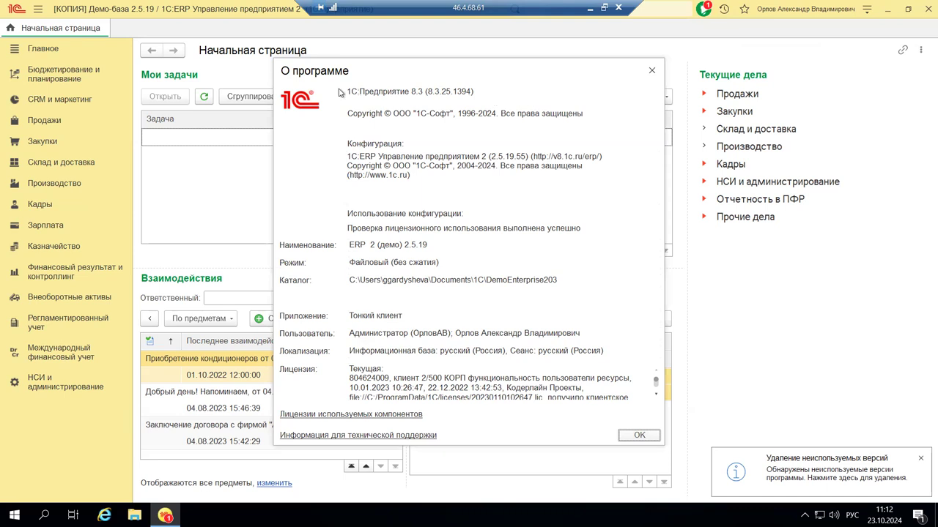
triple_click(348, 92)
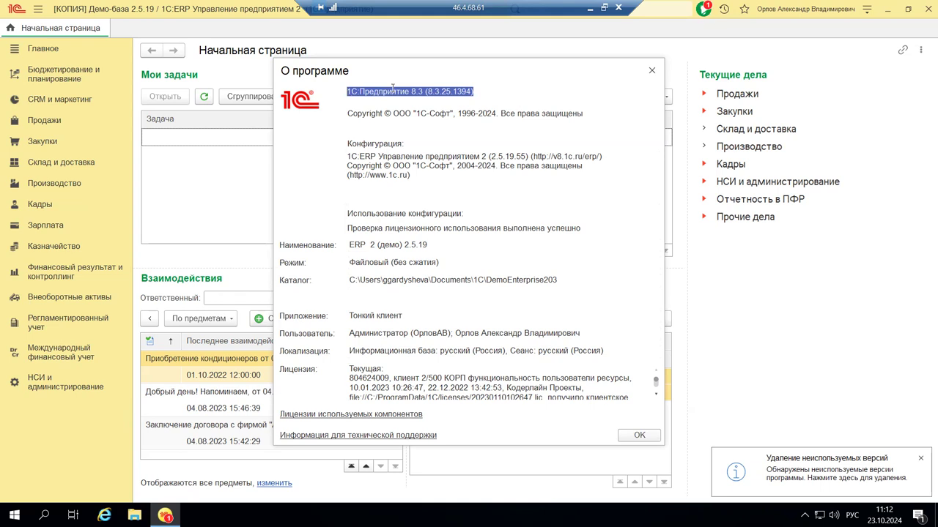
triple_click(392, 161)
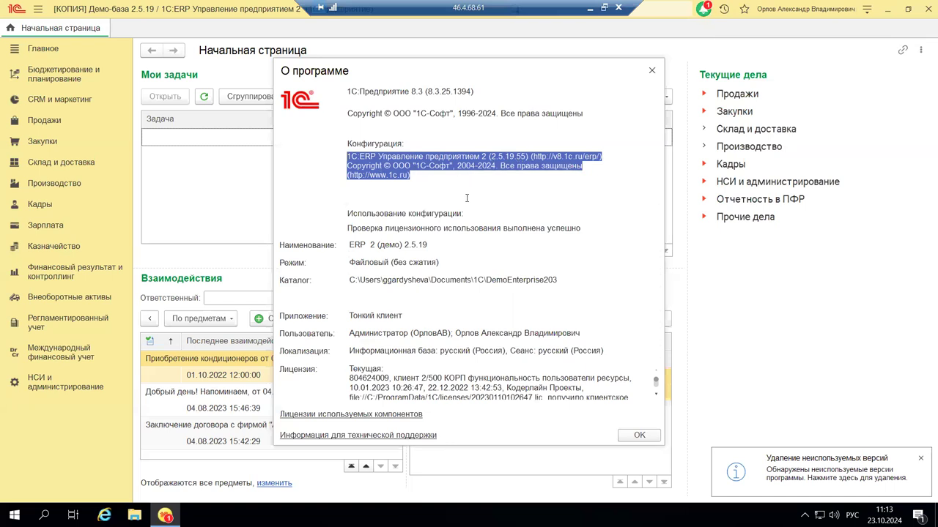
left_click(651, 72)
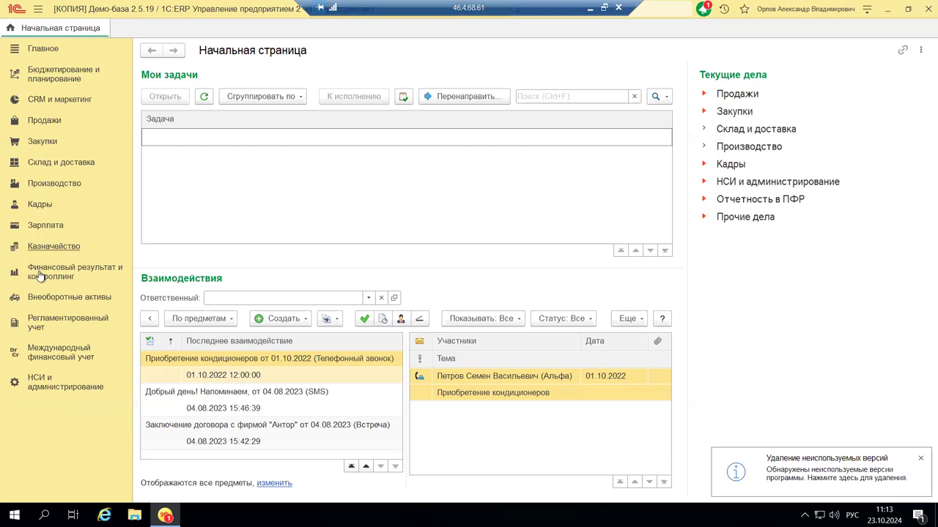
Review the Учет НДС options in the Учет НДС, импорт и экспорт settings of НСИ и администрирование, then close the page
left_click(42, 389)
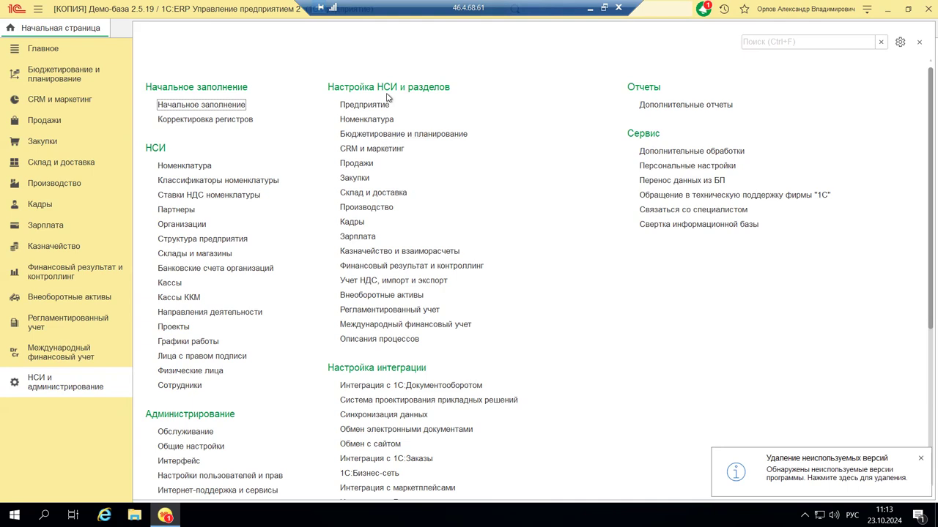
left_click(393, 283)
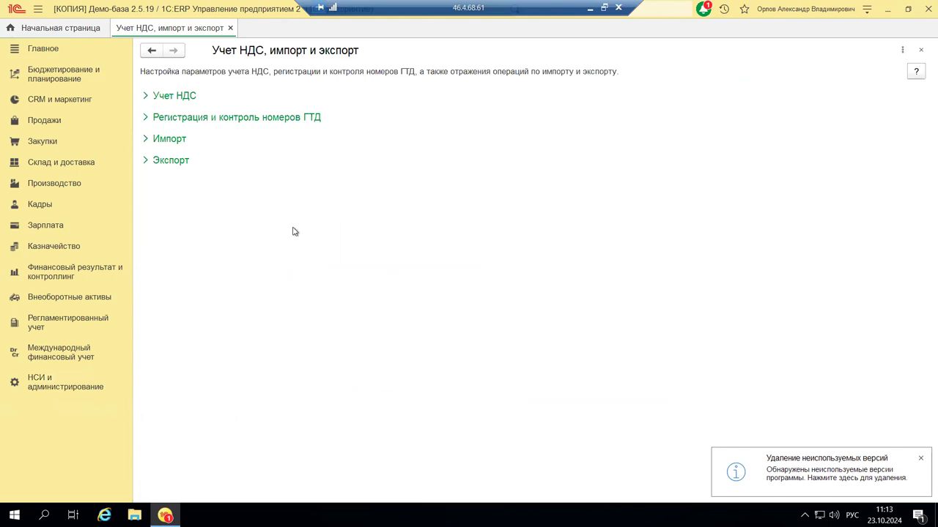
left_click(144, 96)
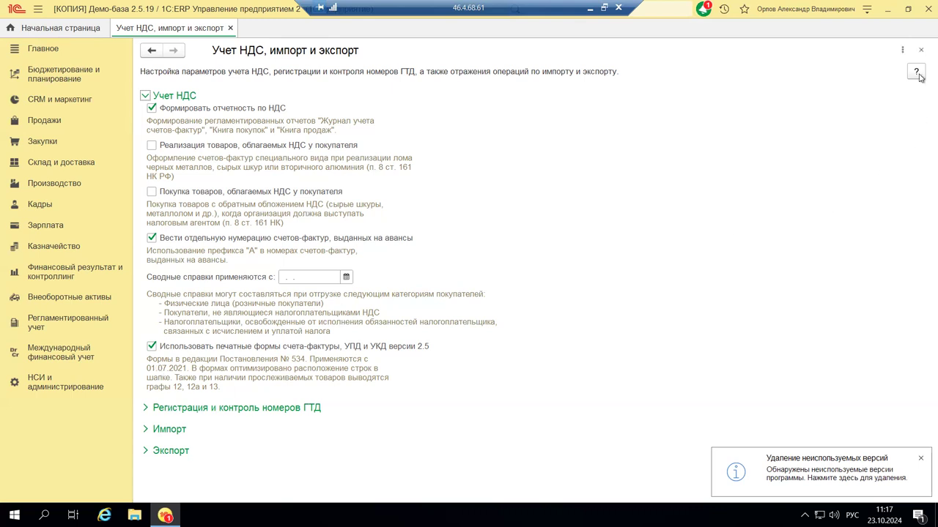
left_click(921, 47)
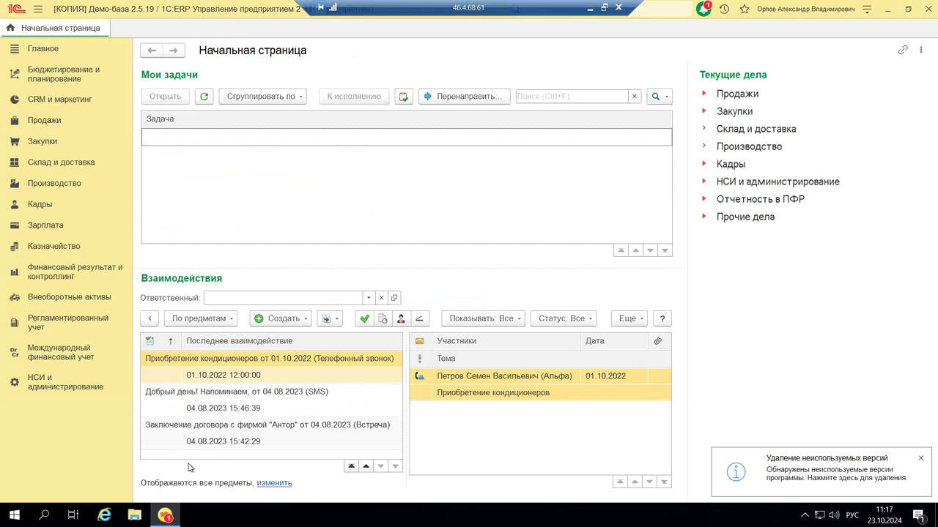
Open Помощник по учету НДС from the Финансовый результат и контроллинг section
left_click(32, 277)
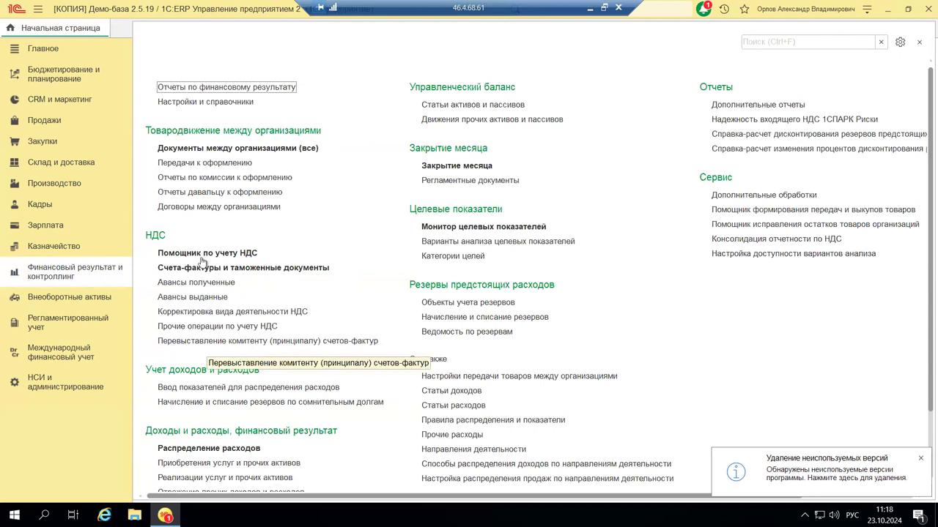
left_click(162, 254)
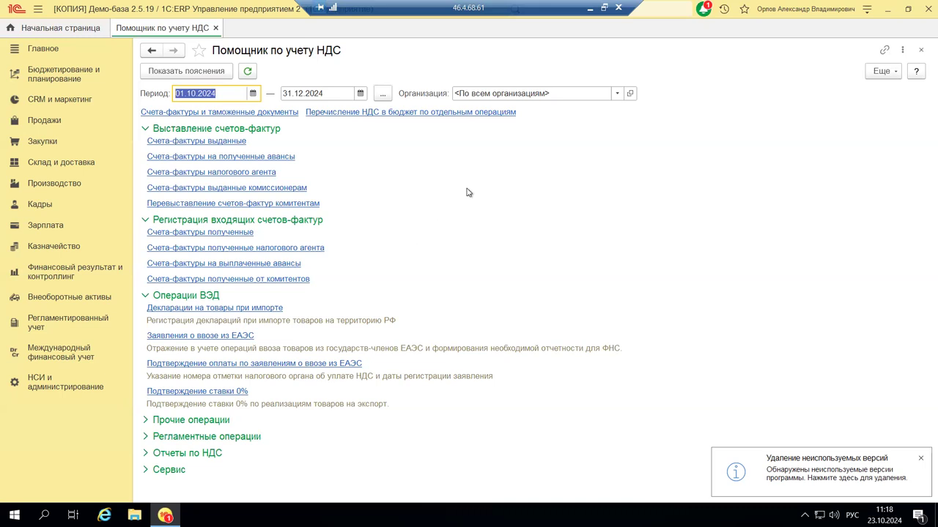
Switch to the PowerPoint presentation, show slide 8, and return to the remote 1C session
left_click(591, 10)
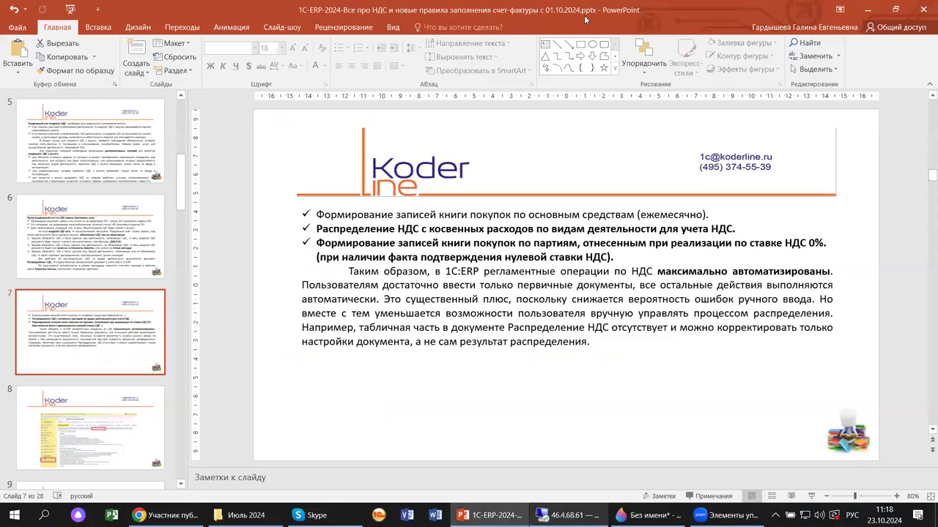
left_click(78, 451)
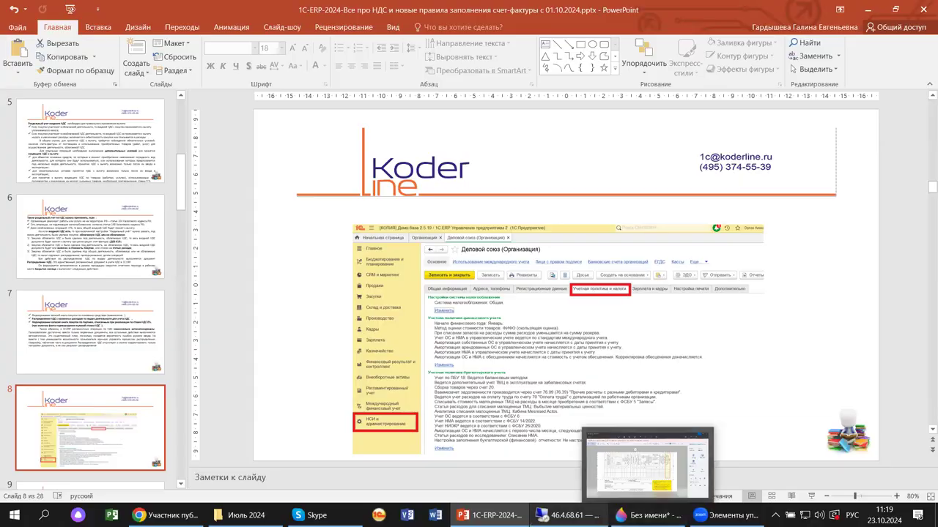
left_click(645, 463)
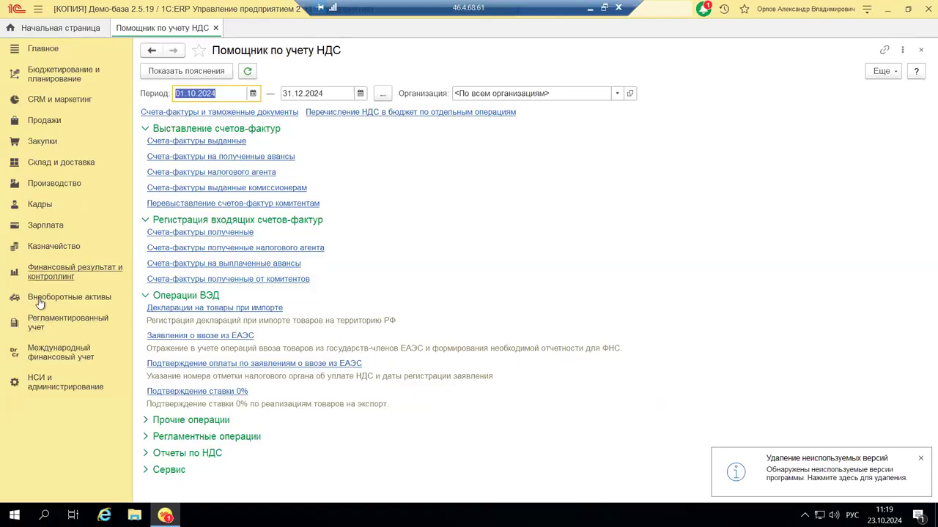
Open the Деловой союз organization card and show its Учетная политика и налоги settings
left_click(41, 381)
left_click(189, 224)
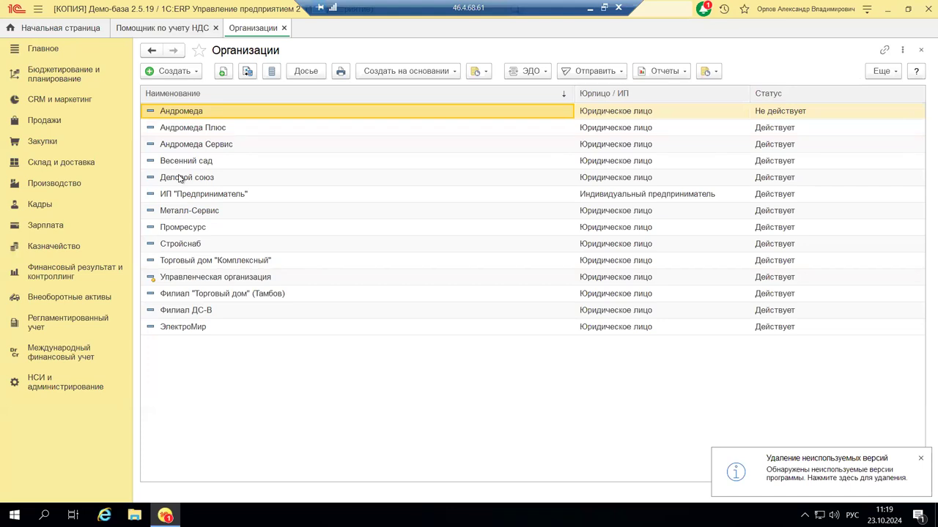
left_click(179, 177)
double_click(179, 176)
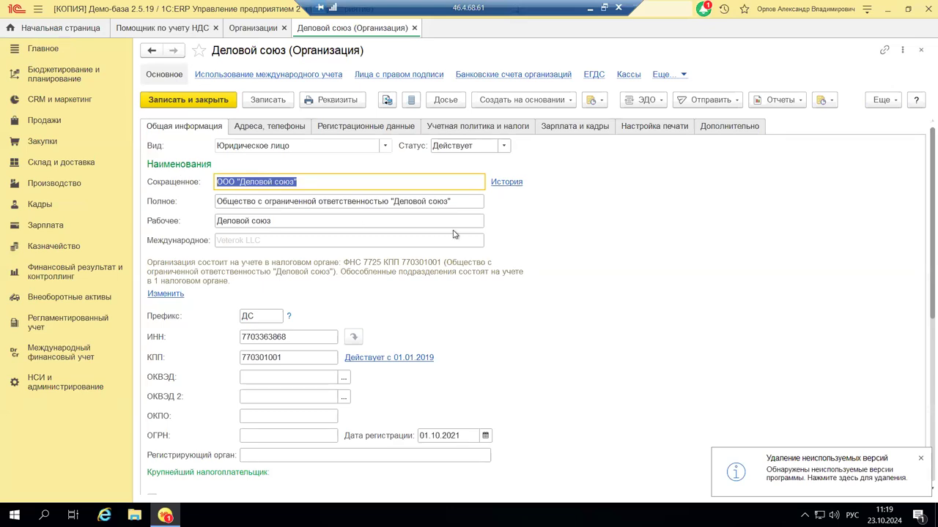
left_click(490, 130)
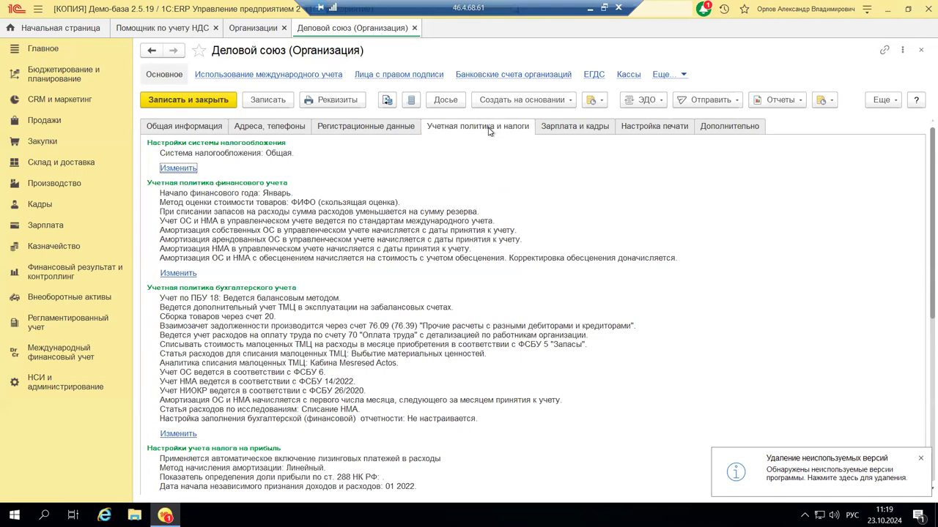
In the organization's VAT accounting settings, enable including VAT in cost through account 19 for purchases for non-taxable activity
scroll(235, 280, "down", 5)
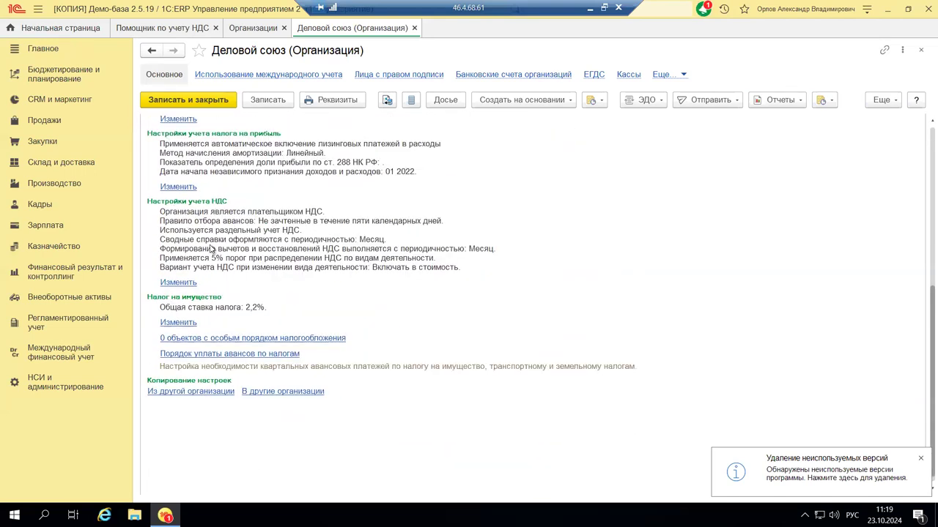
left_click(175, 283)
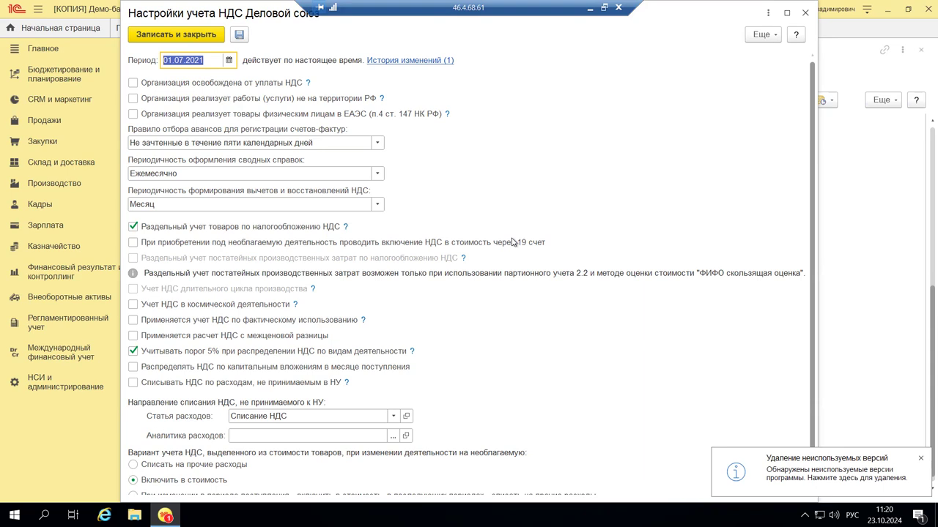
left_click(133, 243)
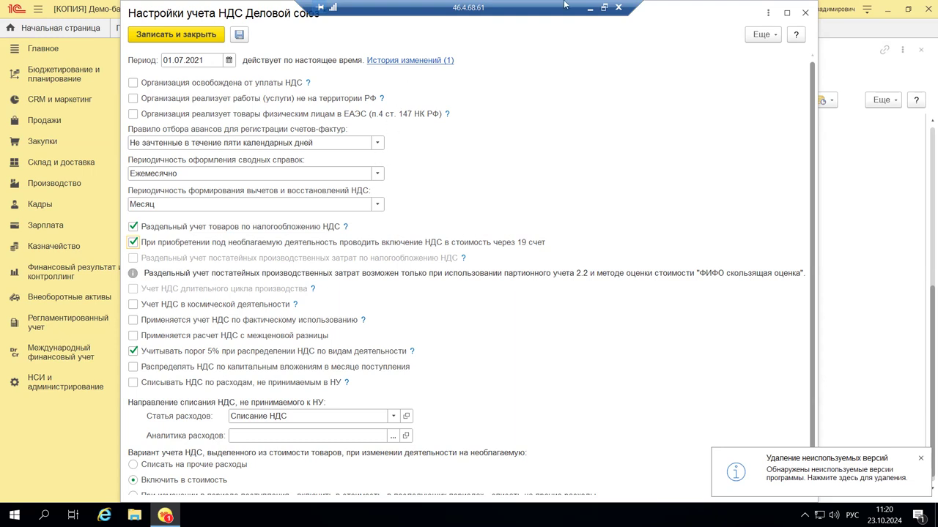
Switch to the PowerPoint presentation and read slides 9 and 10 on the 2024 VAT changes
left_click(590, 8)
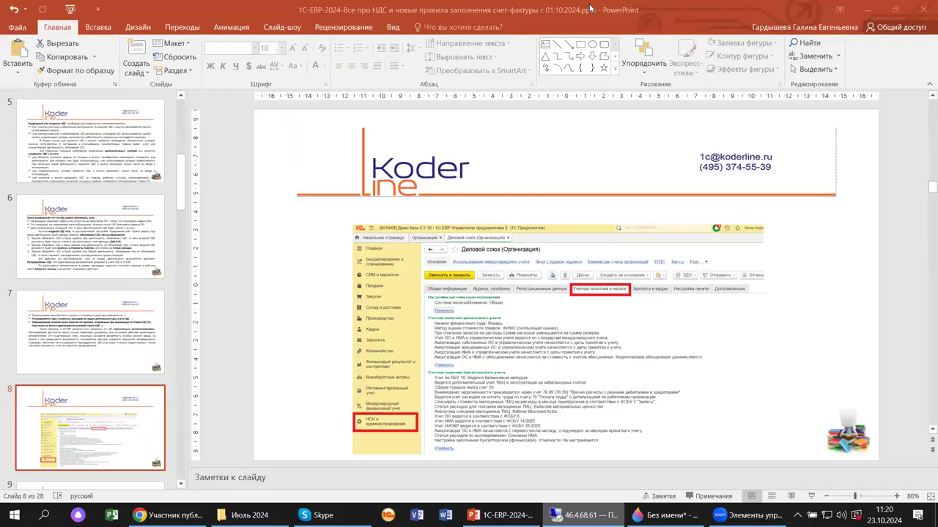
scroll(146, 203, "down", 5)
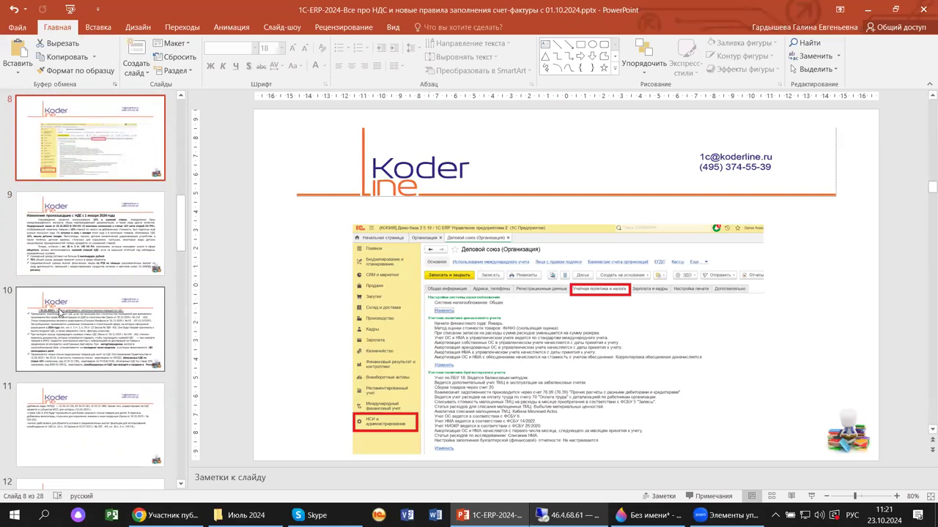
left_click(41, 231)
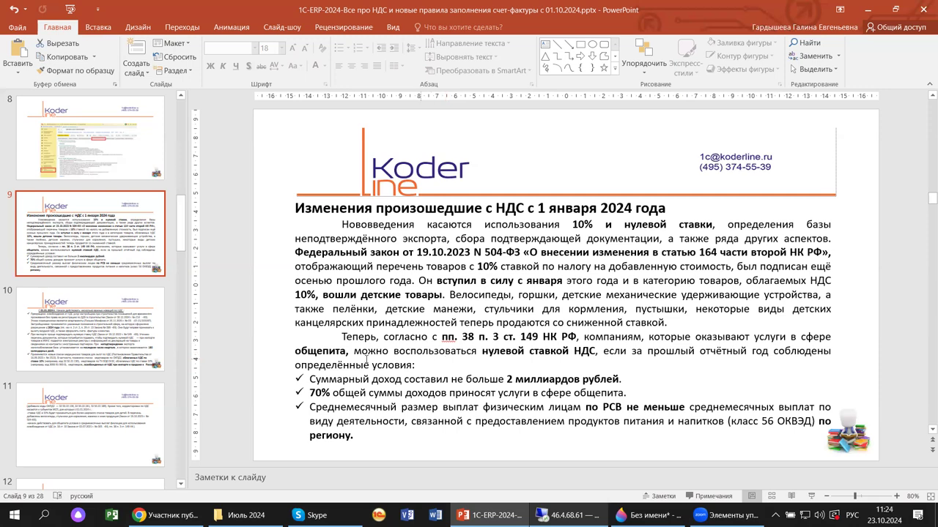
left_click(108, 347)
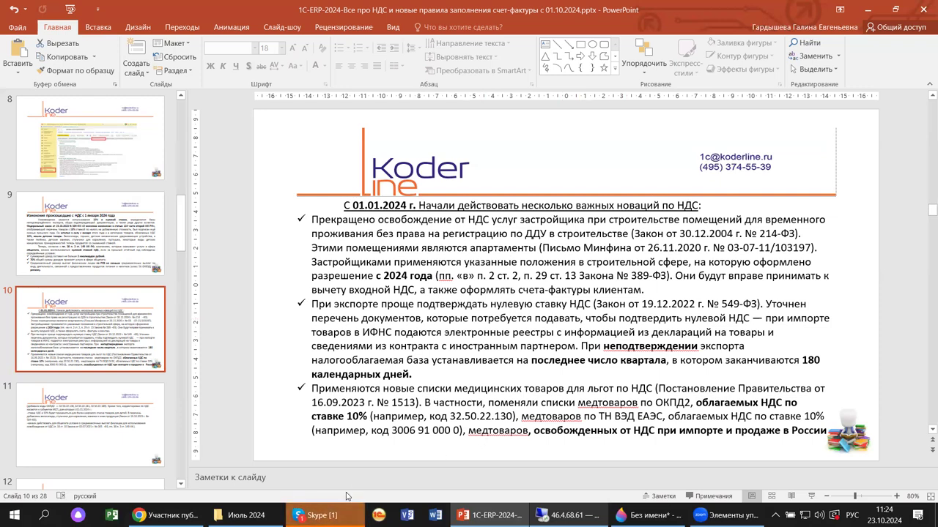
Check the Skype chats for a new message, then return to the PowerPoint presentation
mouse_move(348, 517)
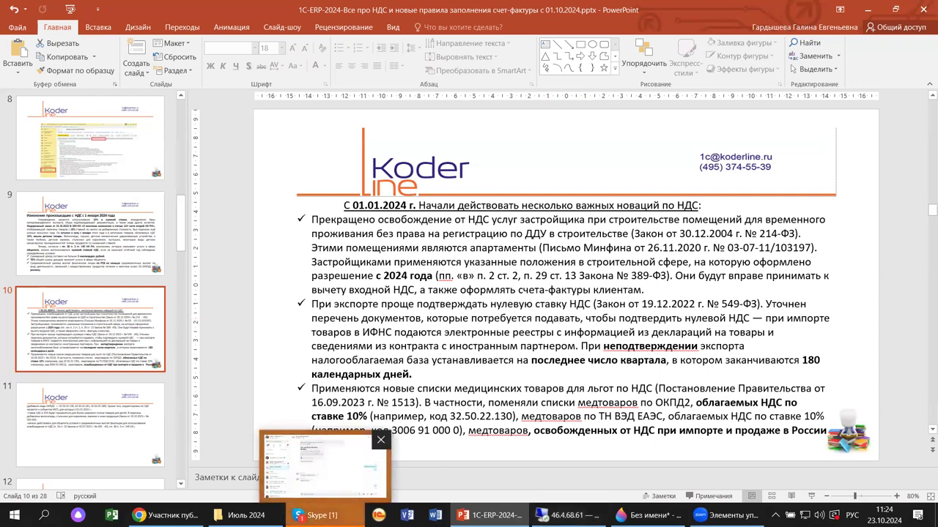
left_click(344, 516)
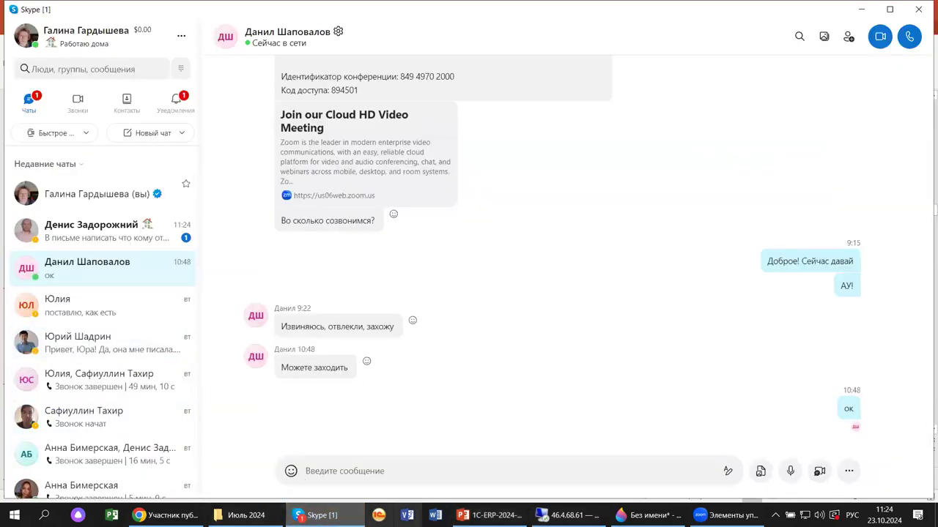
left_click(483, 510)
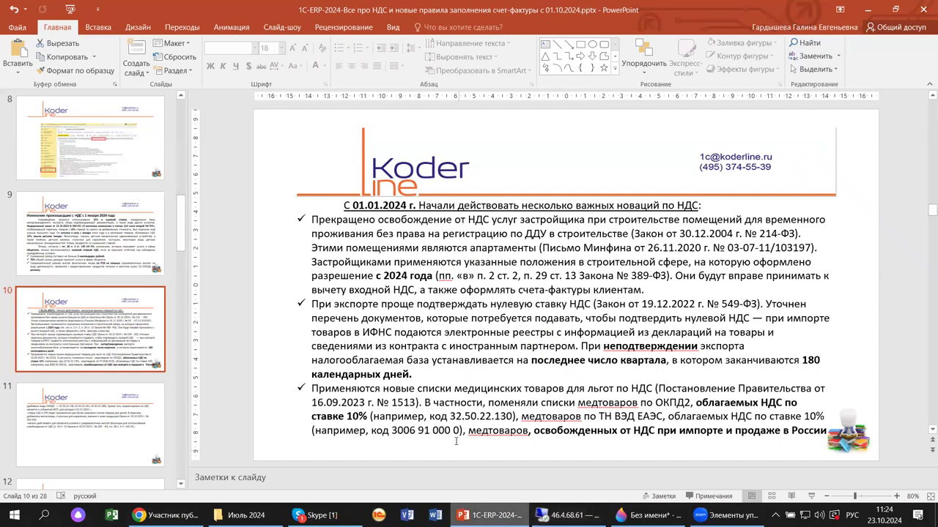
Go through slides 10 and 11 on the VAT changes and show slide 12 on VAT declaration operation codes
left_click(90, 411)
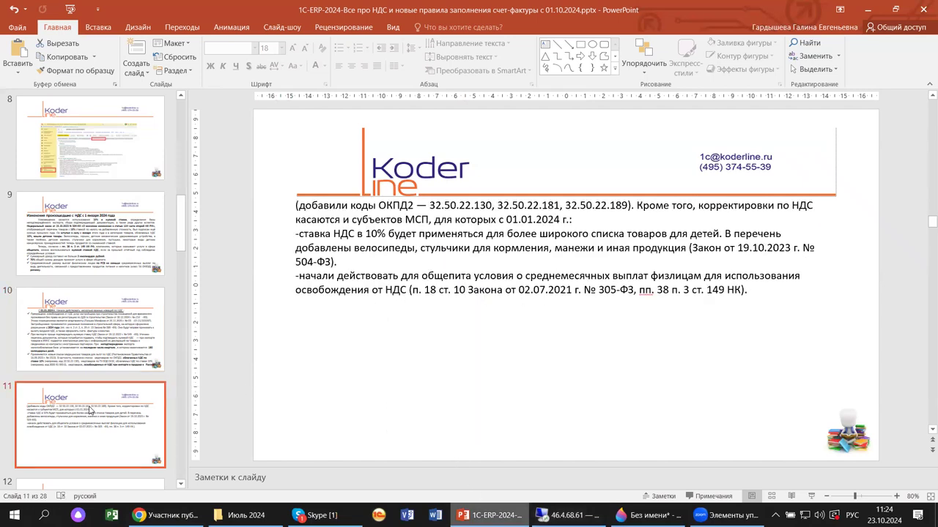
left_click(90, 335)
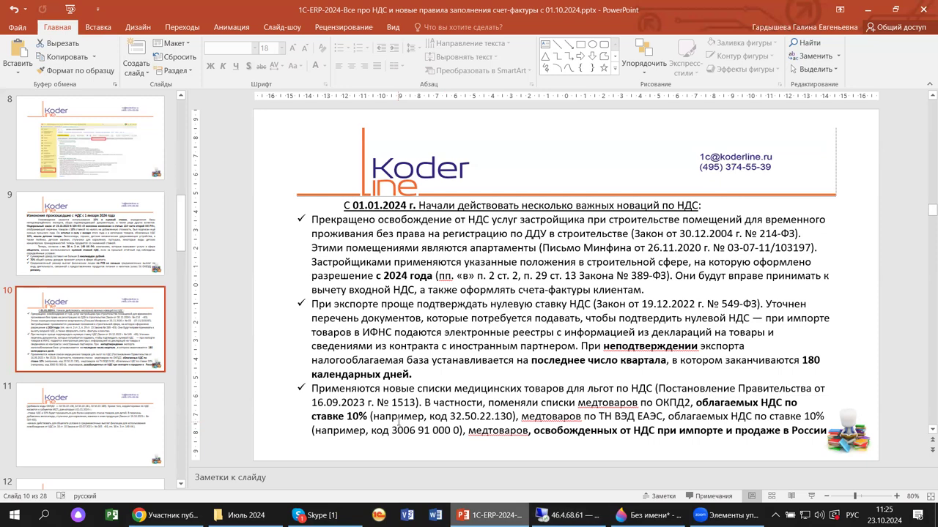
scroll(399, 423, "down", 2)
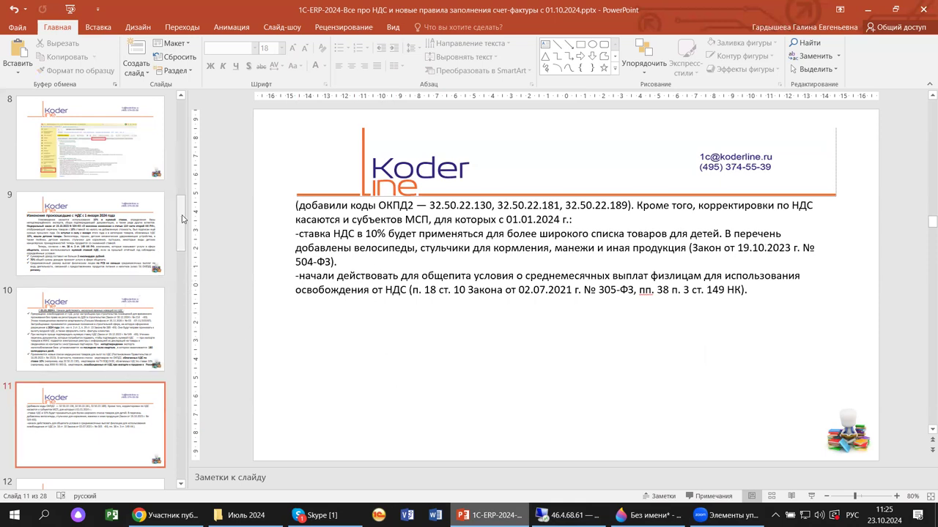
scroll(102, 272, "down", 5)
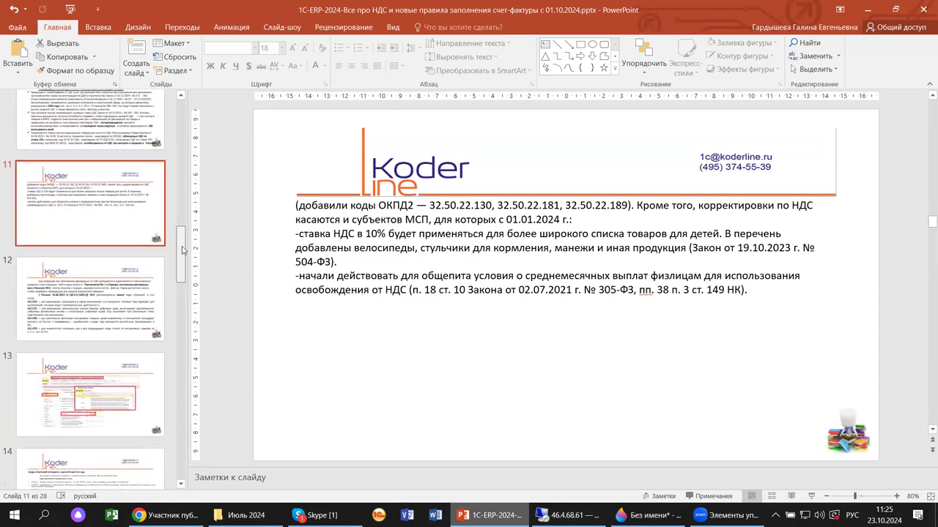
left_click(55, 300)
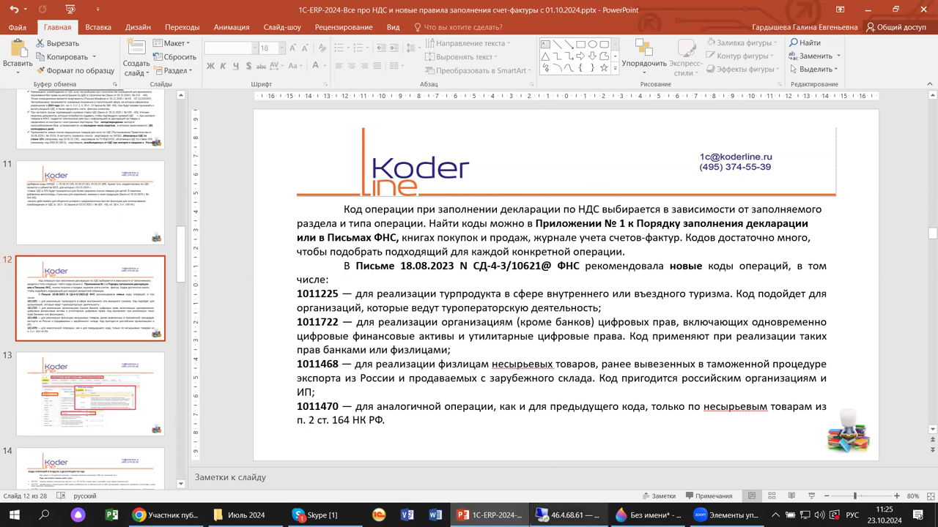
Return to the remote 1C session and close the Деловой союз VAT accounting settings, saving the changes
left_click(566, 515)
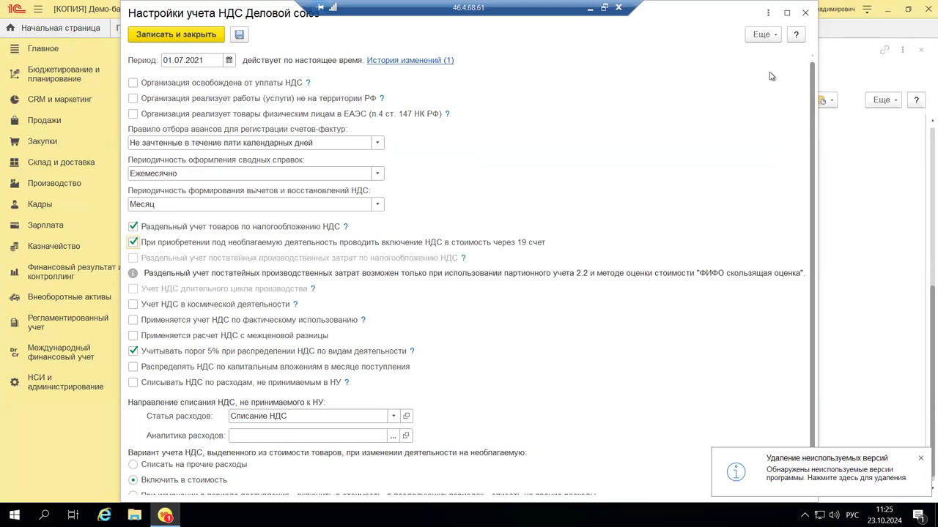
left_click(806, 13)
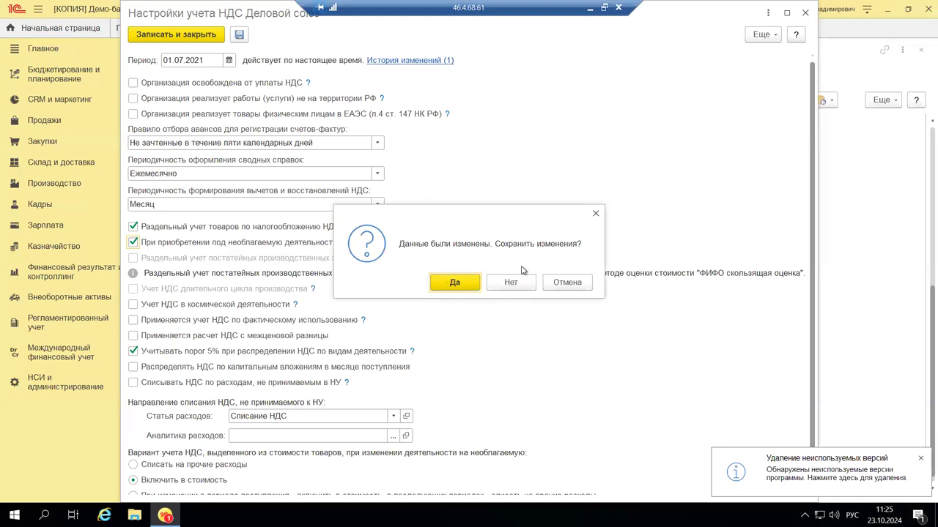
left_click(455, 283)
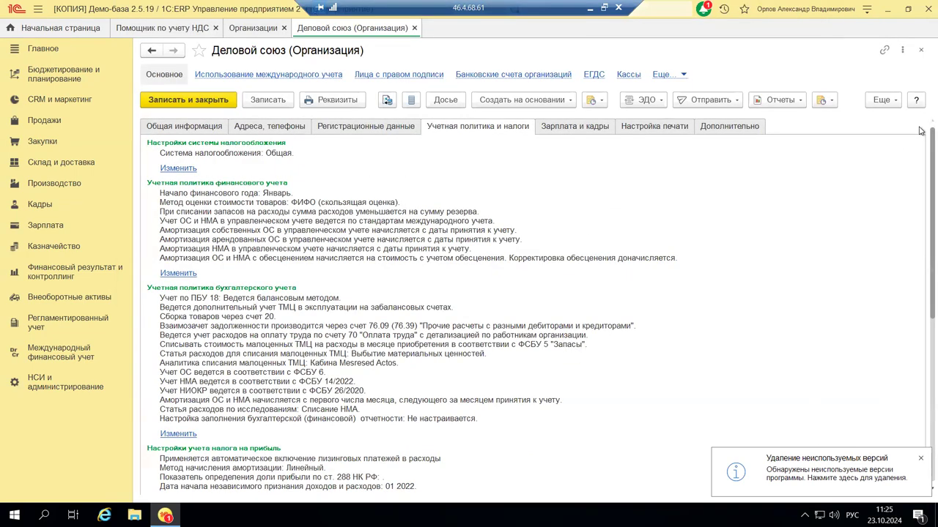
Close the Деловой союз card and the Организации list, and open the regulated reports list, dismissing the internet support login
left_click(922, 51)
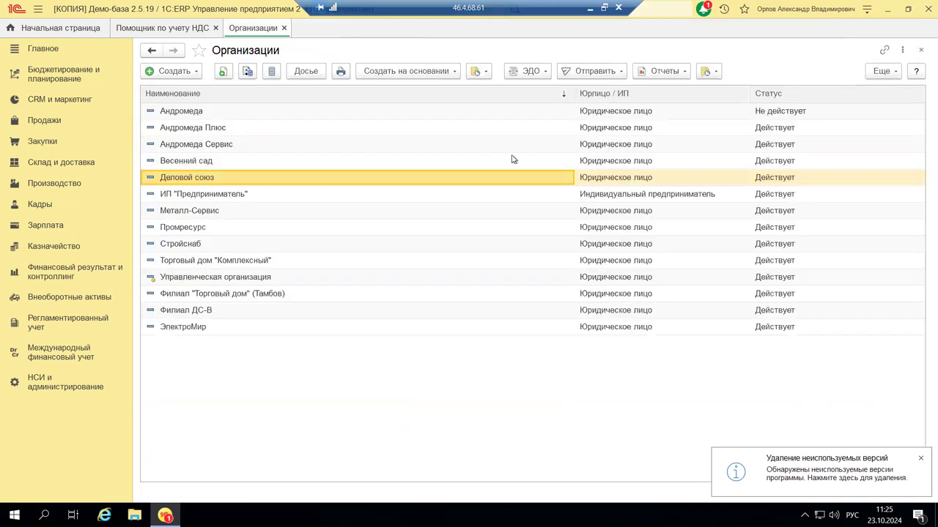
left_click(920, 49)
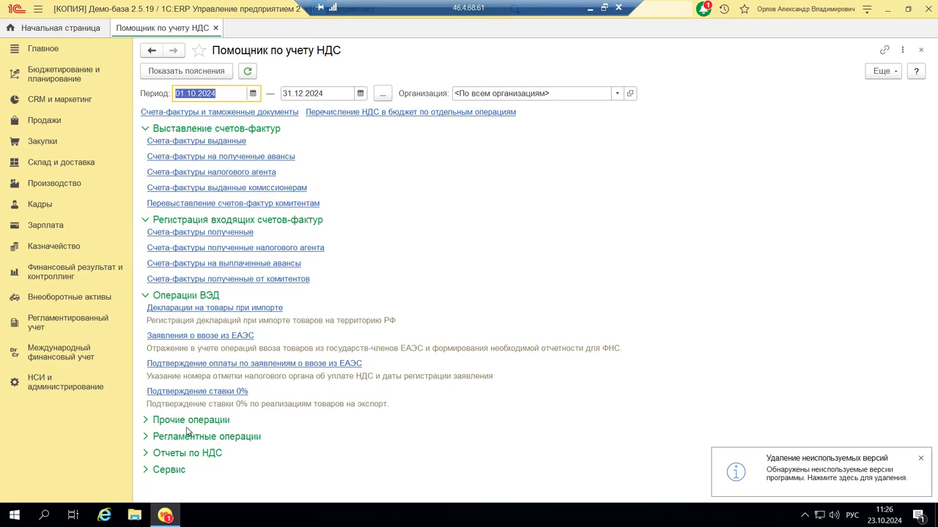
left_click(66, 324)
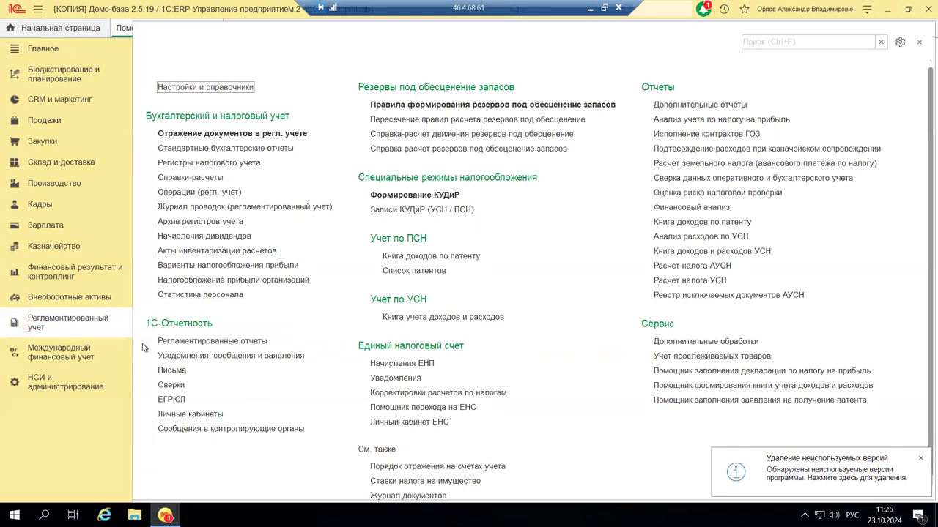
left_click(211, 342)
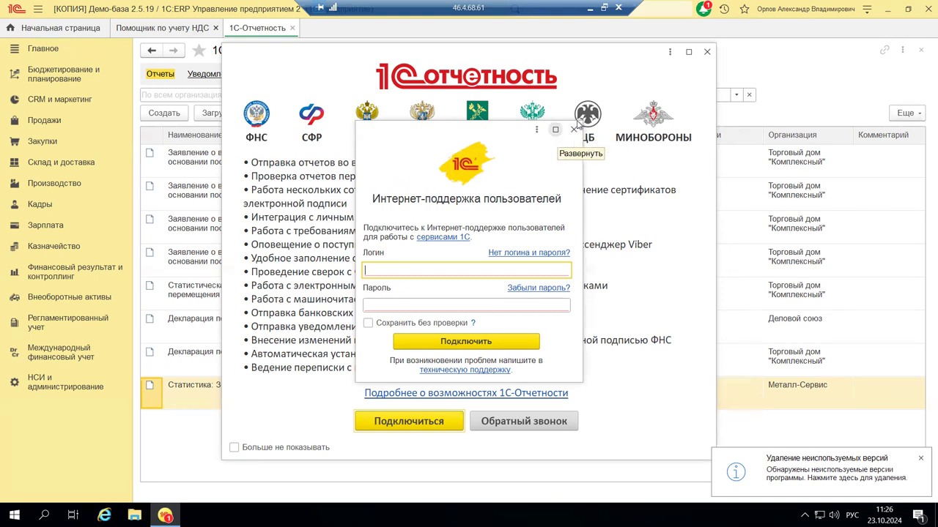
left_click(576, 130)
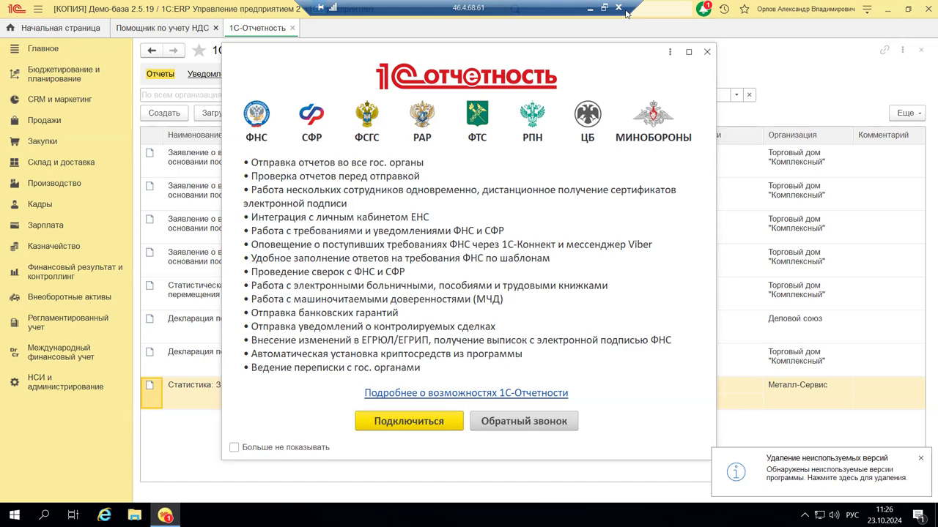
Switch to PowerPoint slide 12 on VAT operation codes, return to the remote 1C session and close the 1С-Отчетность promotional window
left_click(589, 7)
left_click(476, 516)
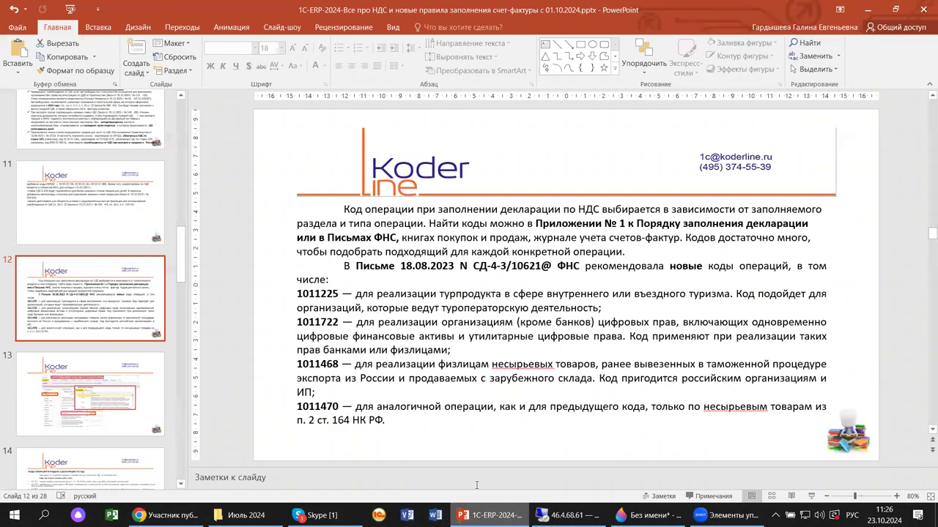
right_click(477, 516)
left_click(626, 186)
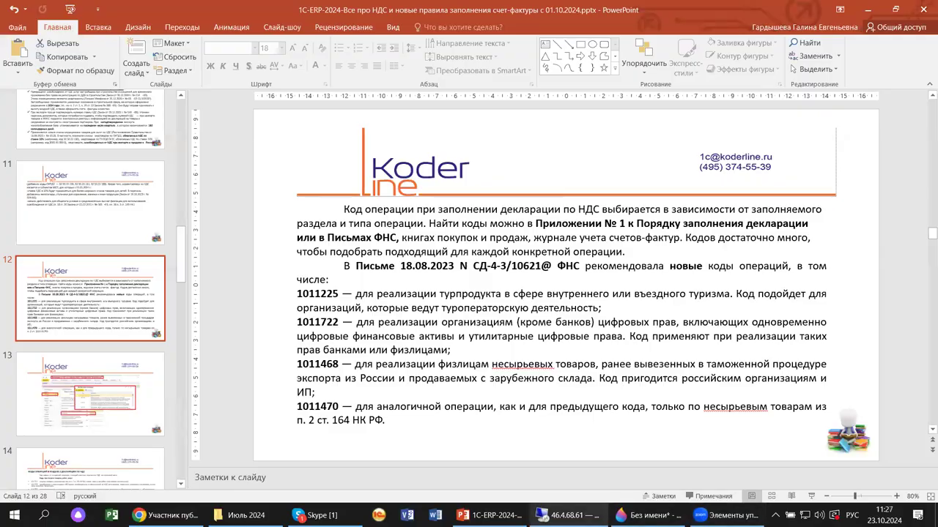
left_click(568, 515)
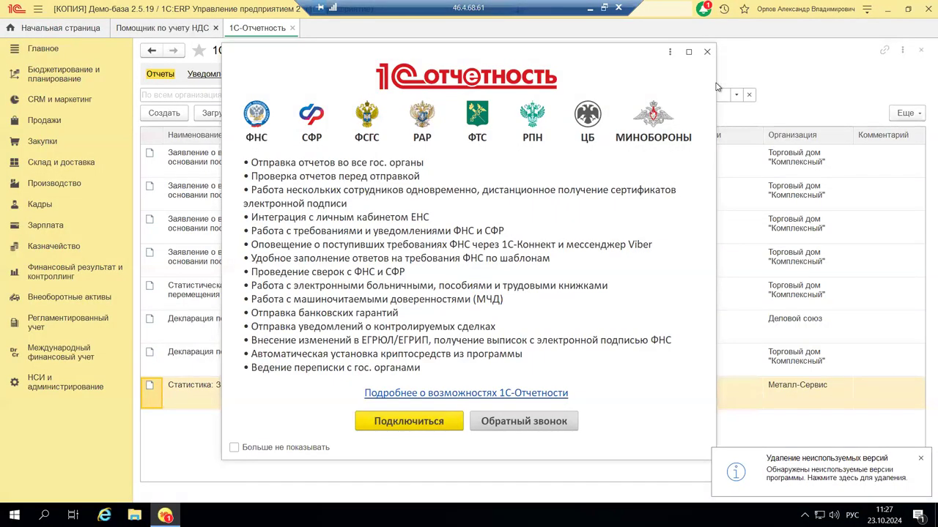
left_click(707, 51)
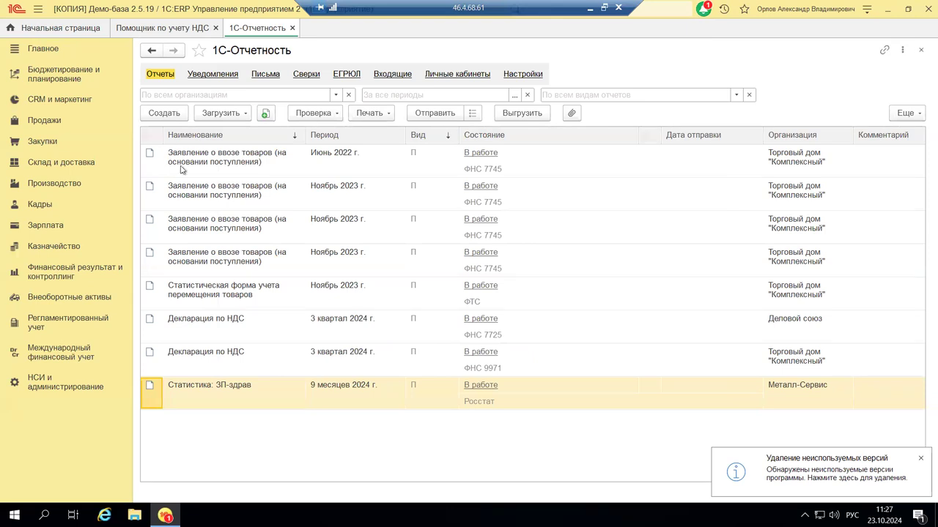
Start a new regulated report and choose Декларация по НДС from the Налоговая отчетность category
left_click(156, 116)
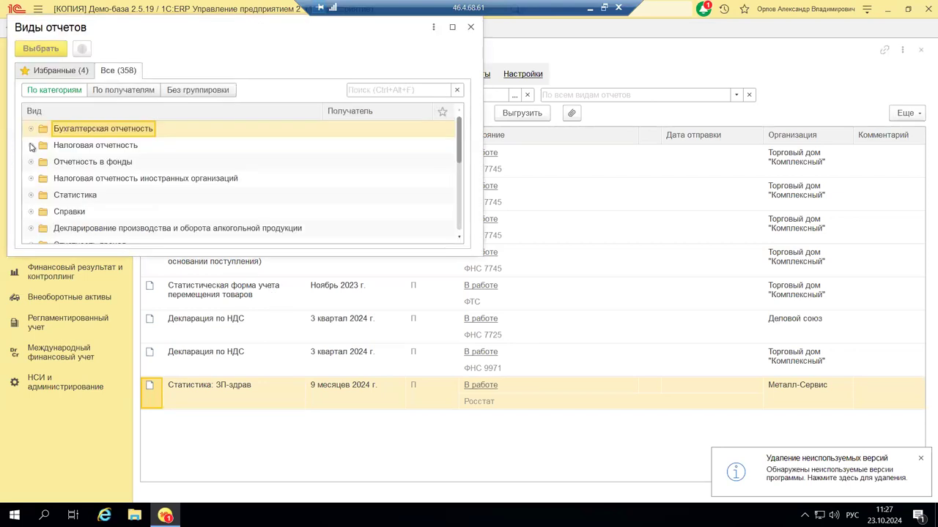
left_click(31, 147)
scroll(209, 172, "down", 1)
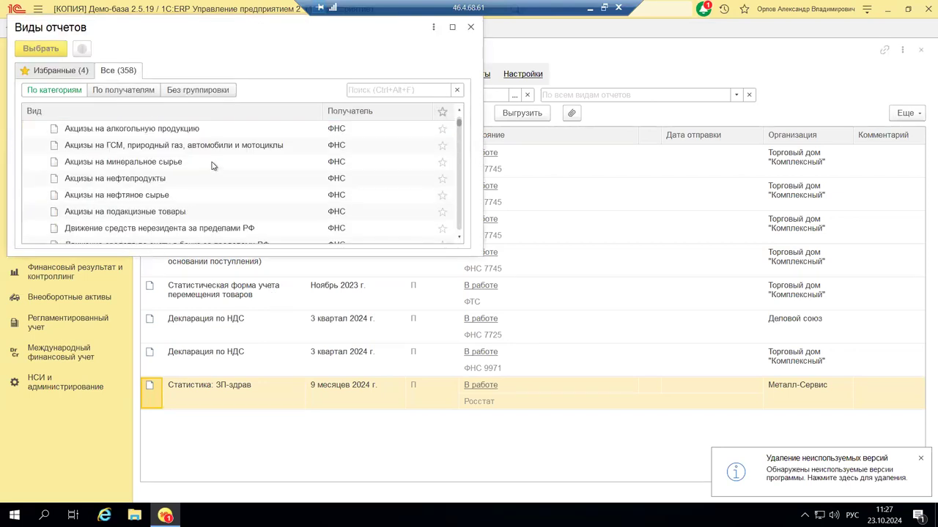
scroll(208, 189, "down", 3)
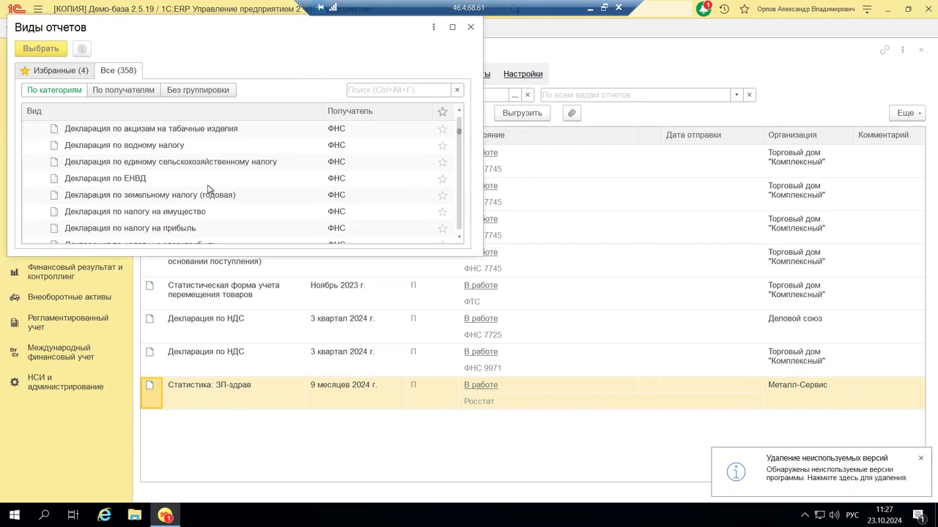
scroll(209, 190, "down", 3)
scroll(209, 190, "down", 2)
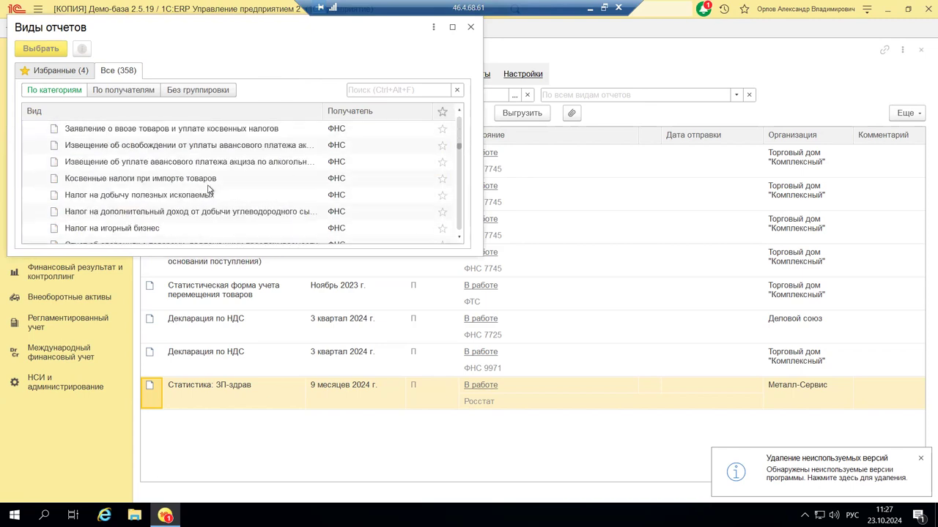
scroll(209, 189, "down", 2)
scroll(209, 190, "down", 2)
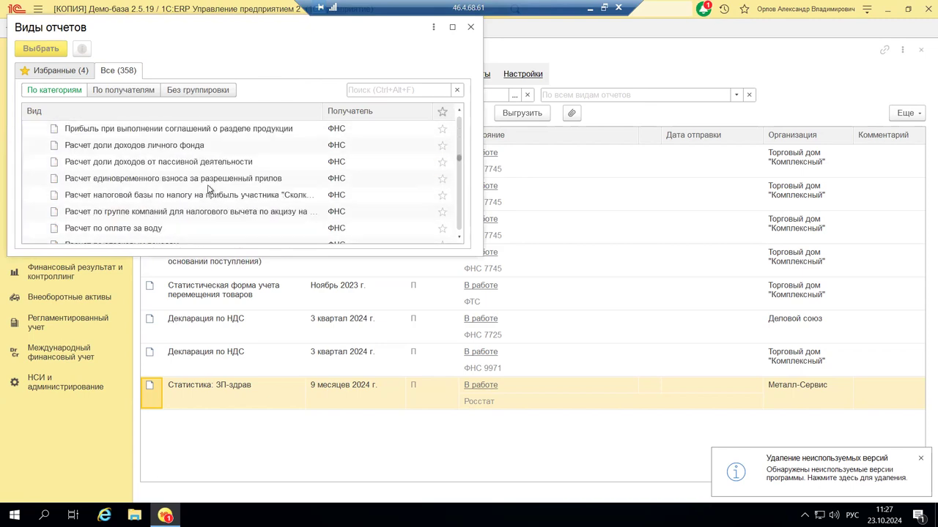
scroll(209, 190, "down", 6)
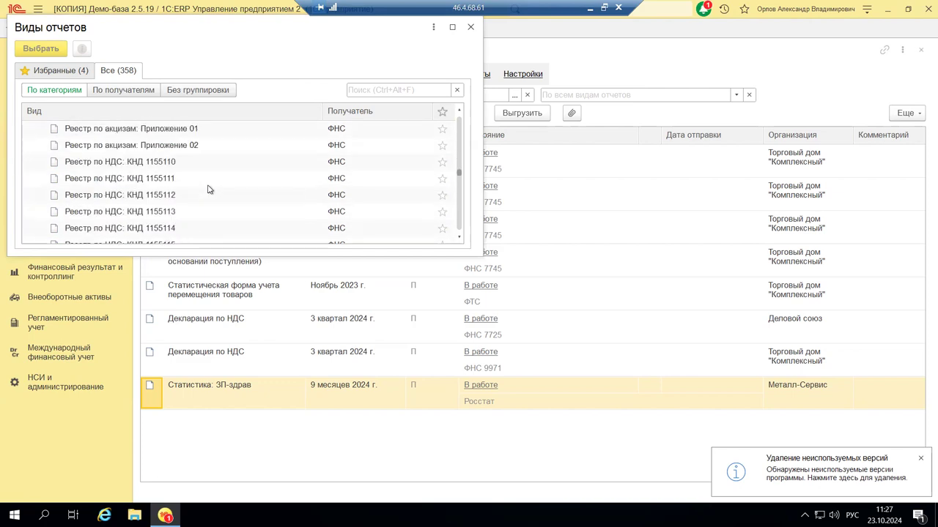
scroll(209, 190, "down", 2)
scroll(209, 190, "down", 8)
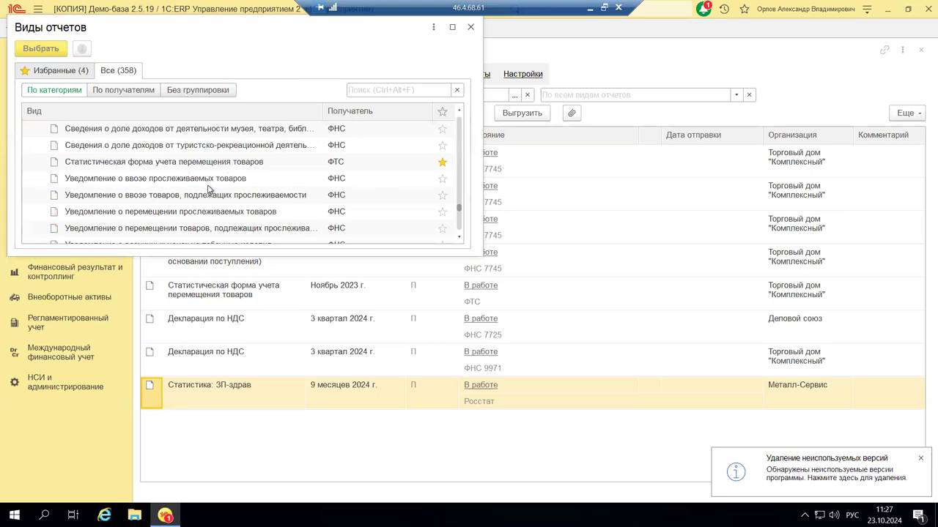
scroll(209, 190, "up", 8)
scroll(205, 189, "up", 6)
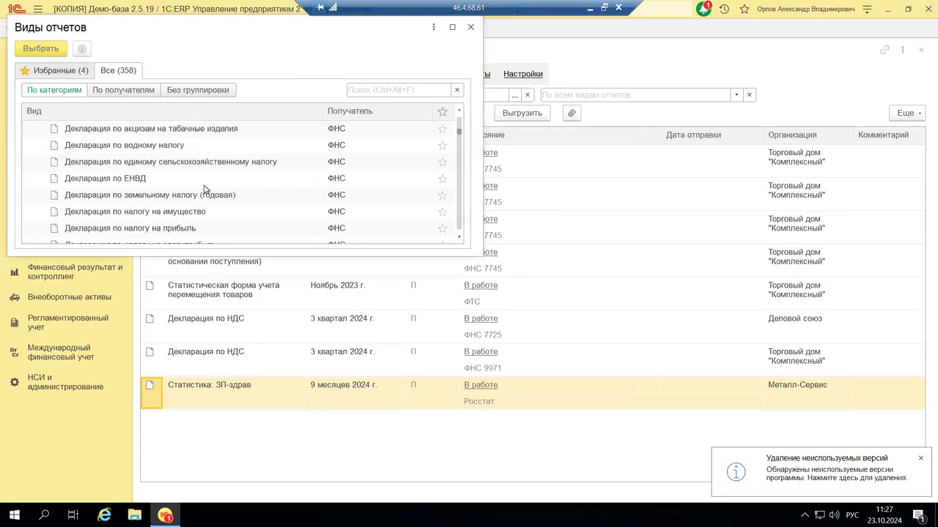
scroll(206, 189, "up", 3)
scroll(205, 189, "down", 2)
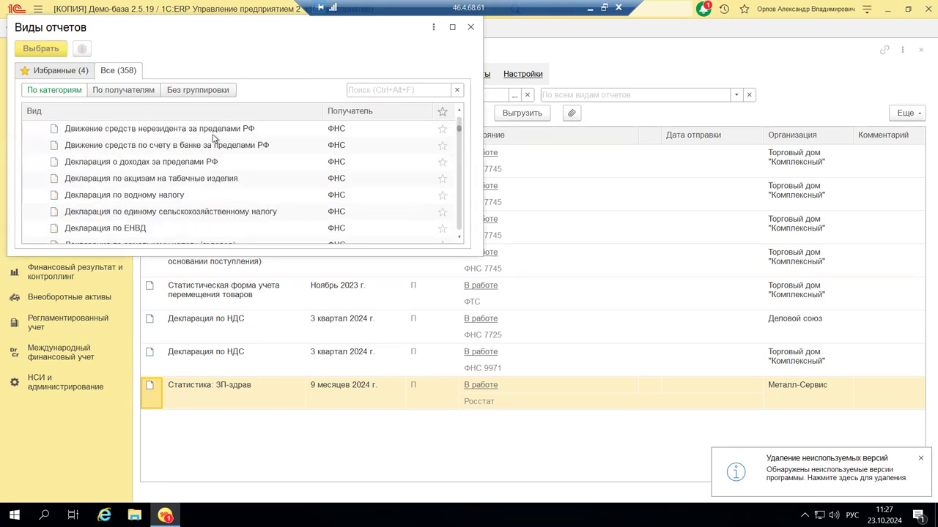
scroll(76, 152, "down", 1)
scroll(76, 151, "down", 1)
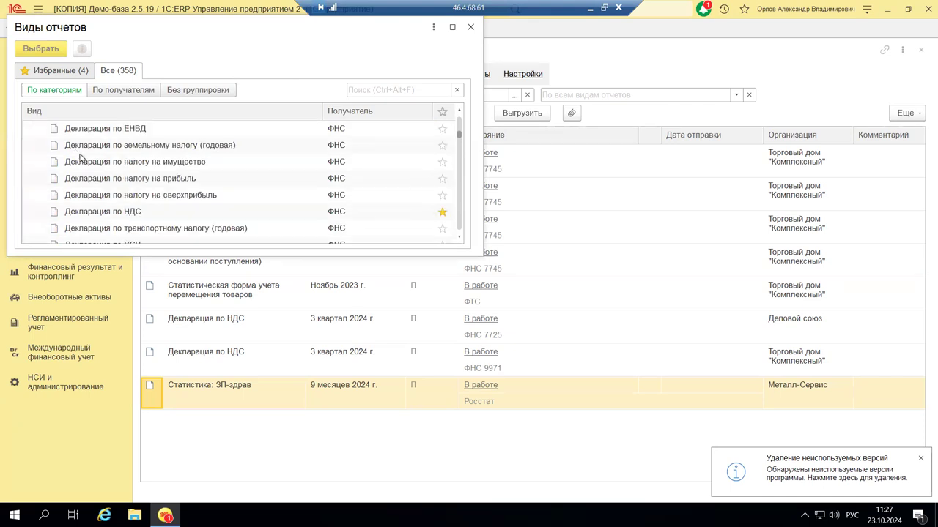
left_click(129, 216)
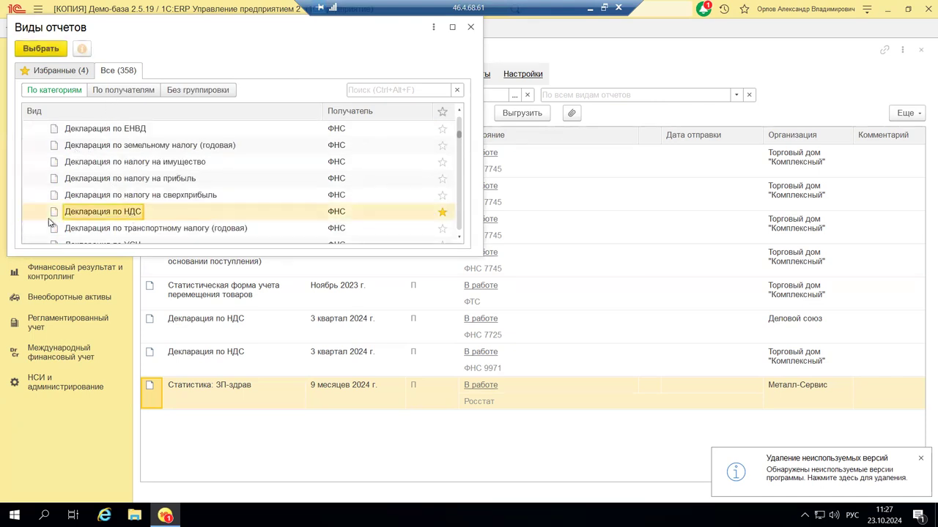
double_click(114, 214)
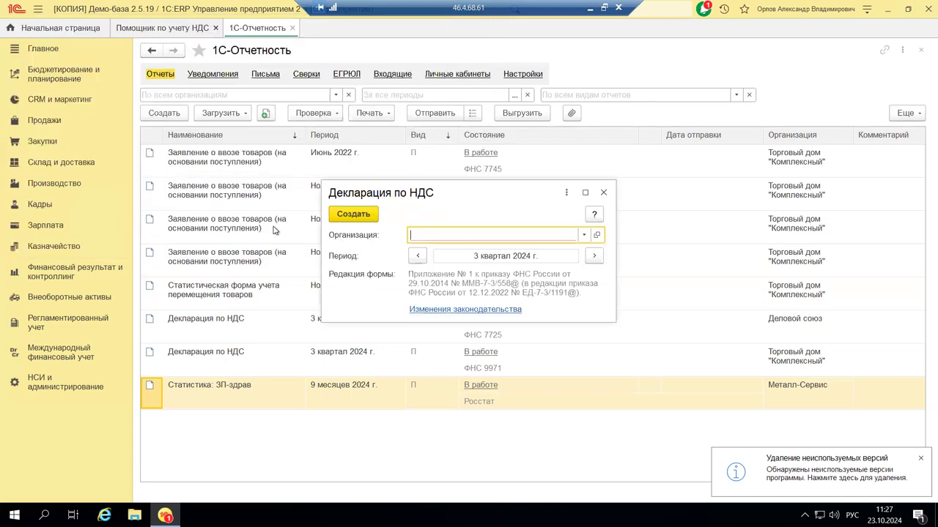
Create the VAT declaration for Деловой союз for 3 квартал 2024, show its title page and close it without saving
left_click(584, 238)
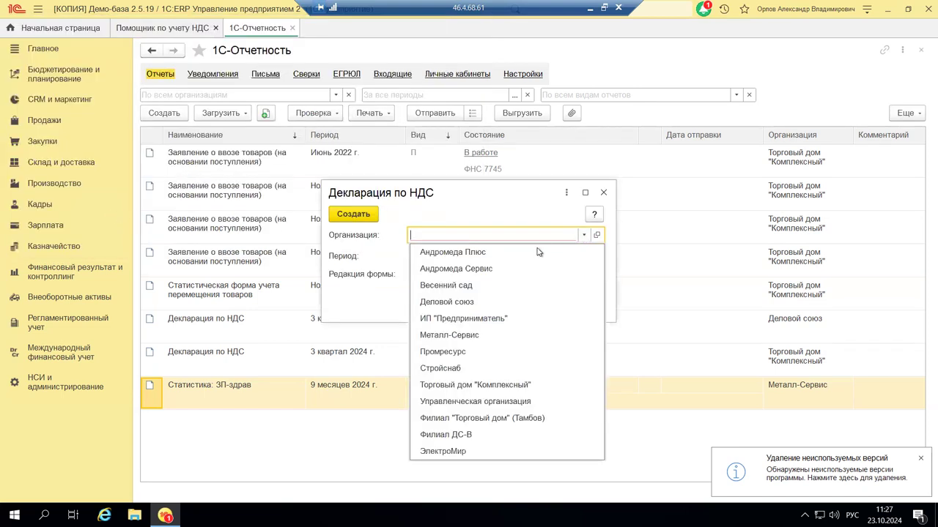
left_click(444, 301)
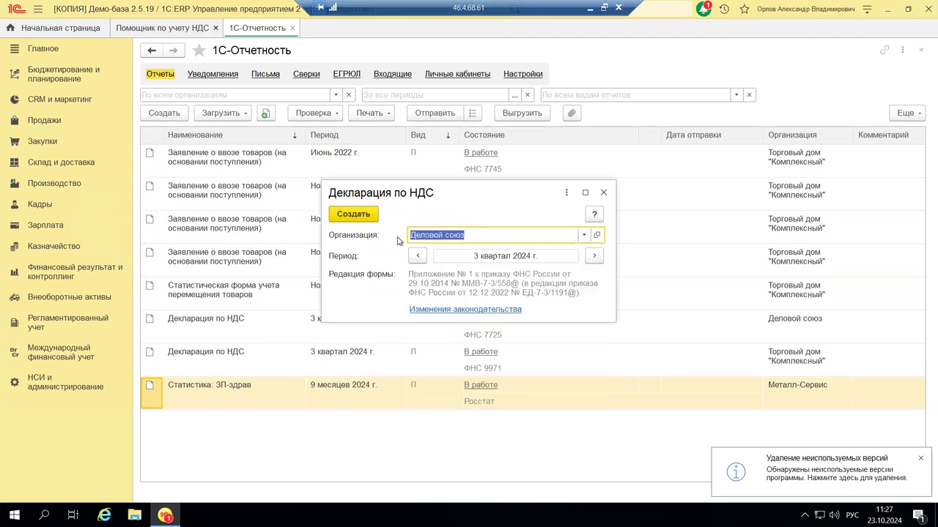
left_click(352, 215)
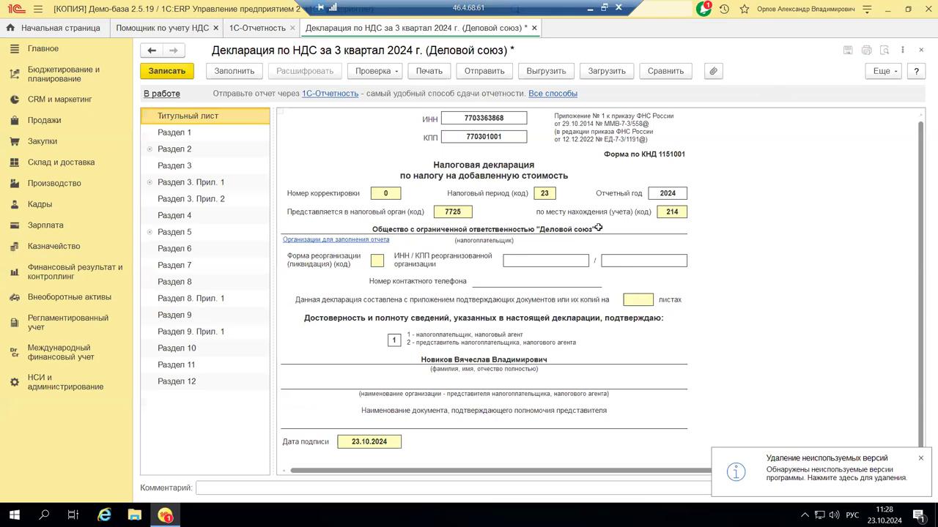
left_click(920, 51)
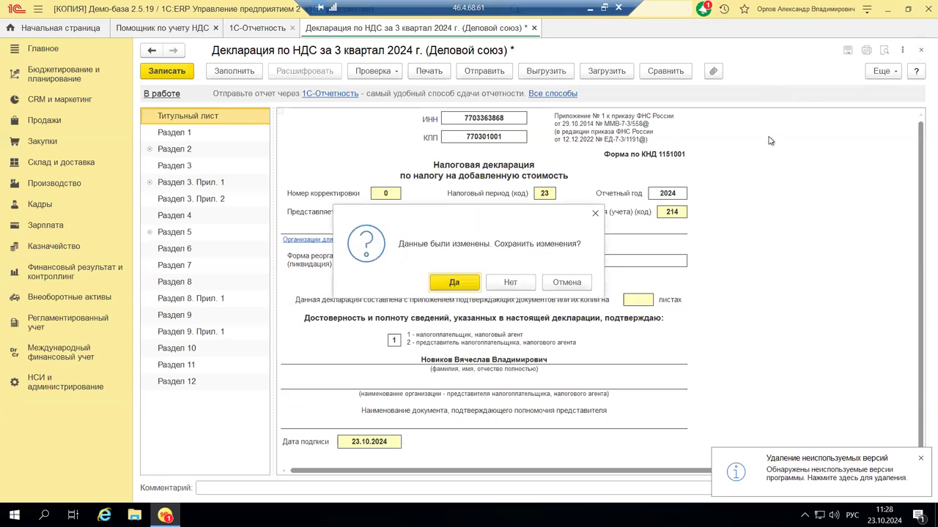
left_click(511, 283)
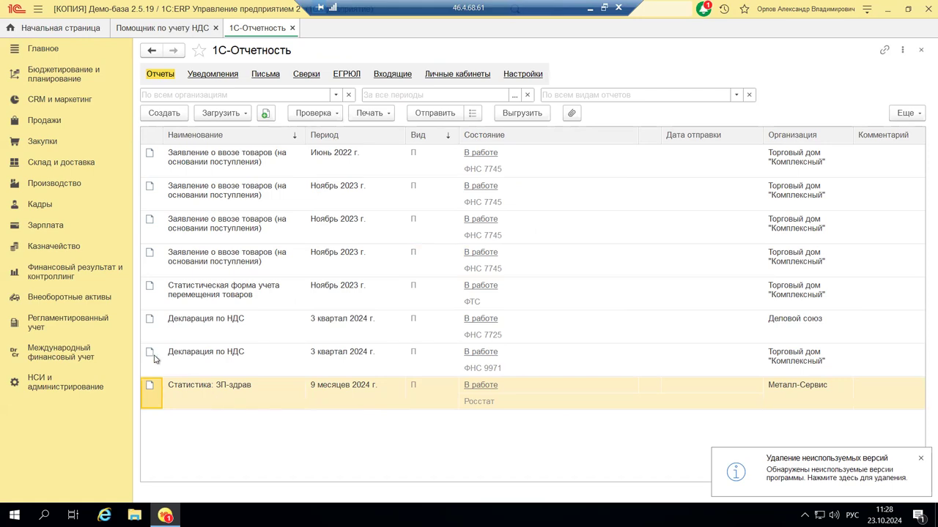
Reopen the VAT accounting assistant and review the reports listed in its Отчеты по НДС section
left_click(40, 273)
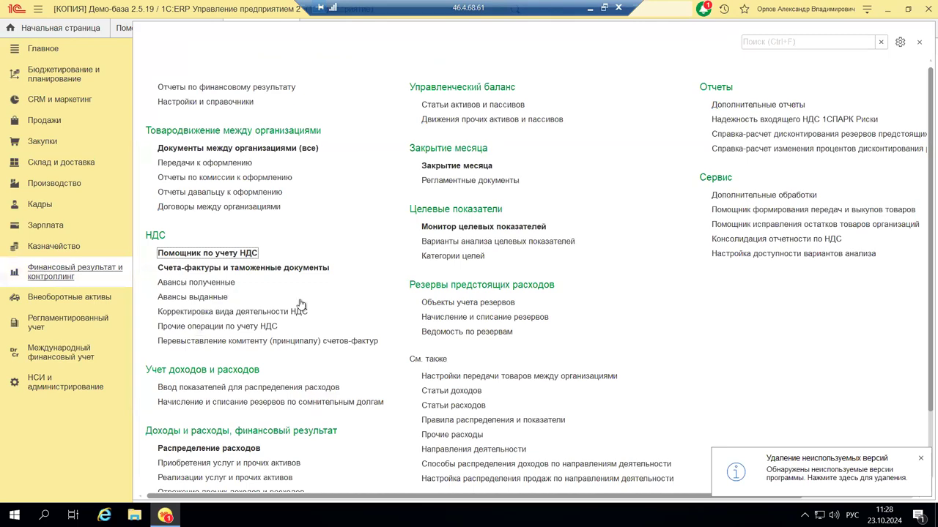
left_click(195, 255)
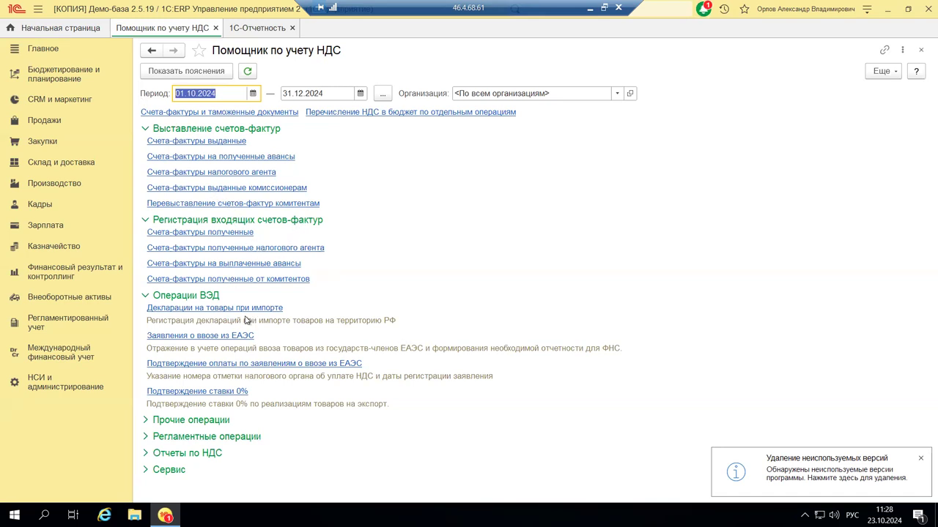
left_click(143, 456)
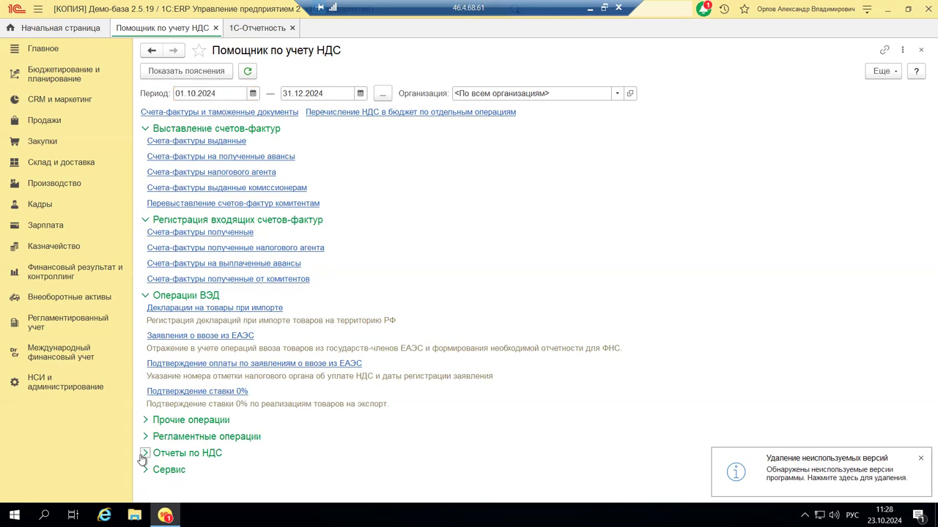
scroll(581, 303, "down", 5)
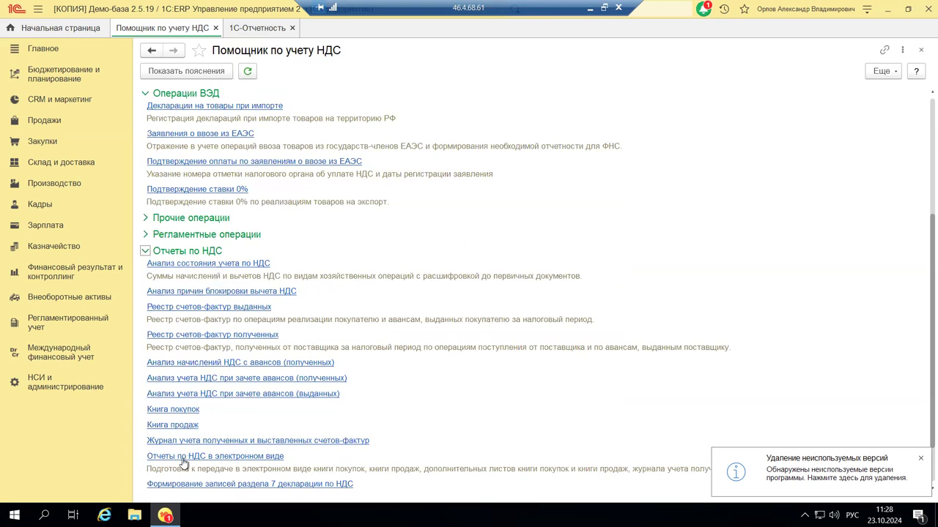
scroll(203, 455, "down", 2)
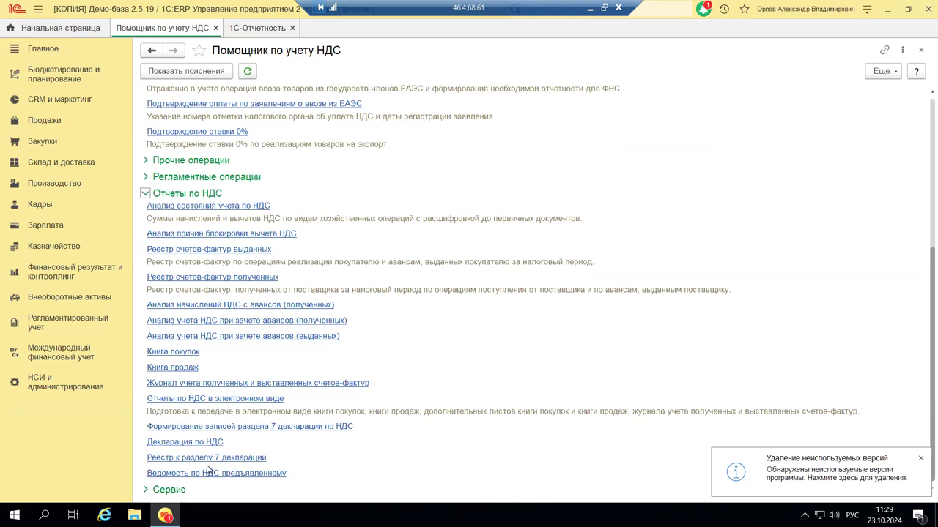
scroll(207, 433, "up", 5)
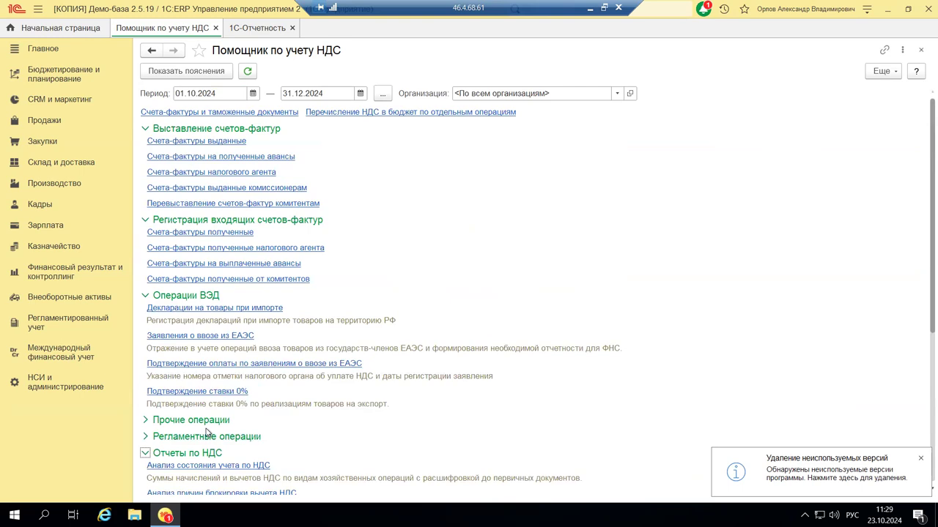
scroll(208, 433, "down", 2)
scroll(205, 439, "down", 5)
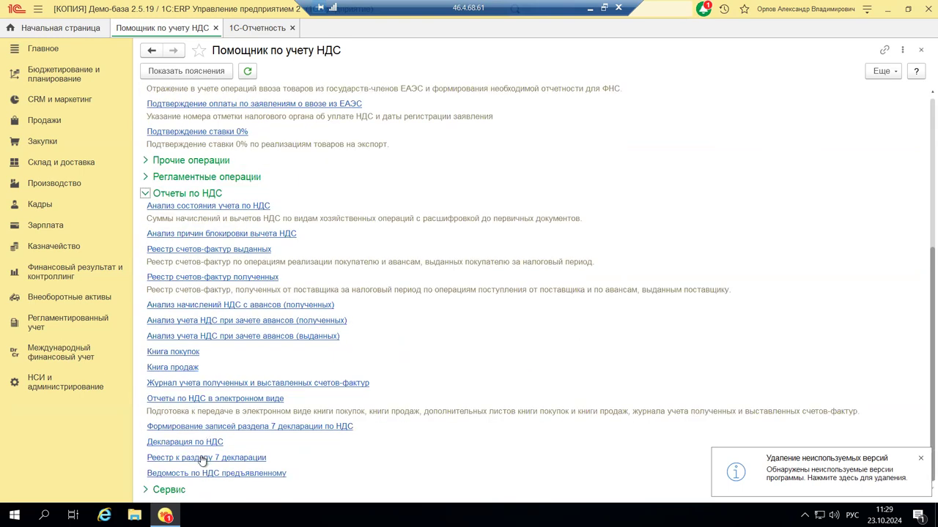
scroll(201, 440, "up", 7)
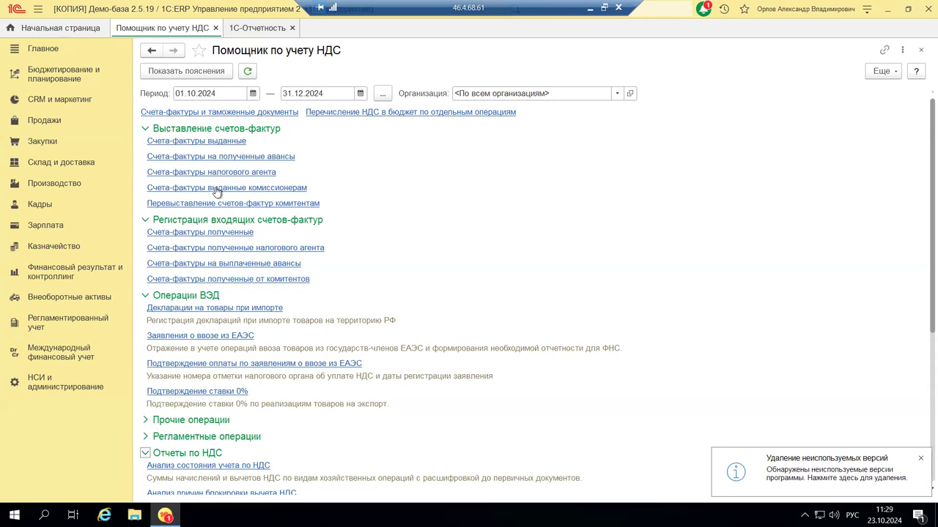
Open the list of all sales documents, view the услуг и прочих активов sale ТД00-000004 of 29.02.2024, and close both
left_click(53, 121)
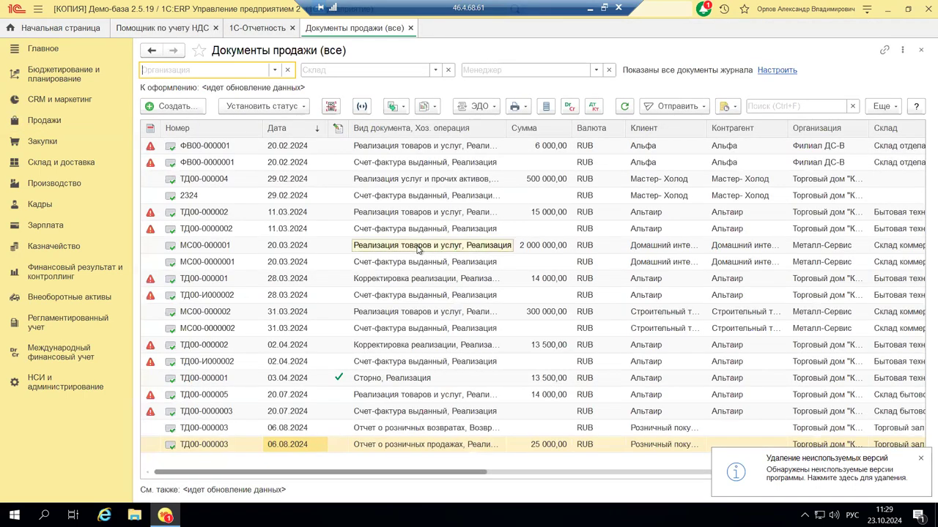
left_click(379, 185)
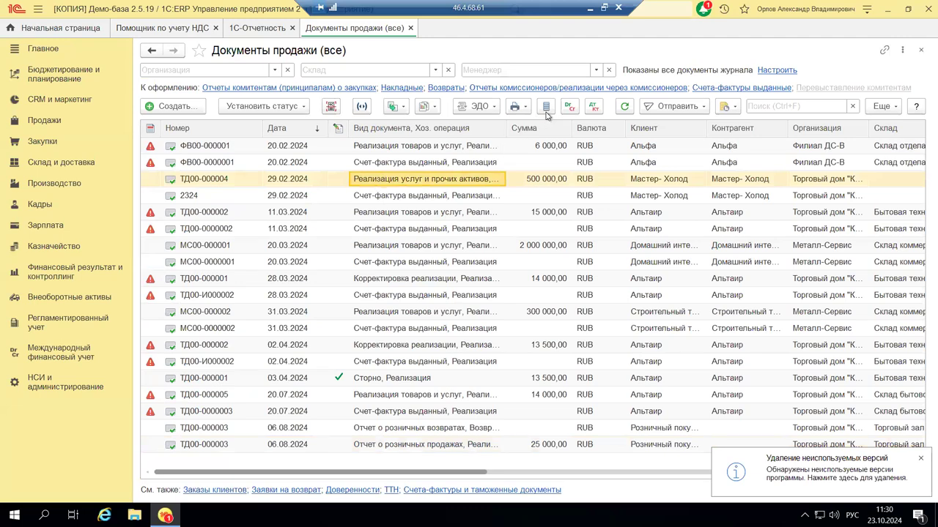
left_click(433, 177)
double_click(433, 178)
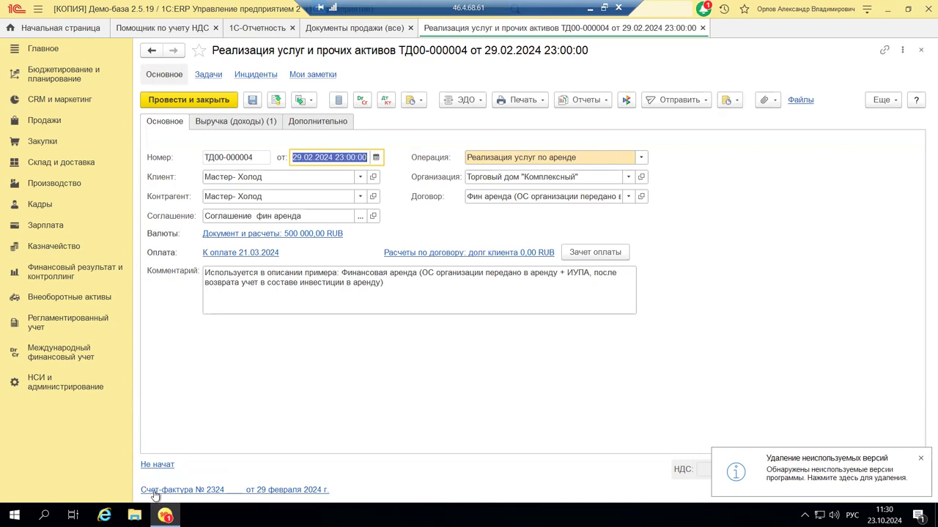
left_click(920, 51)
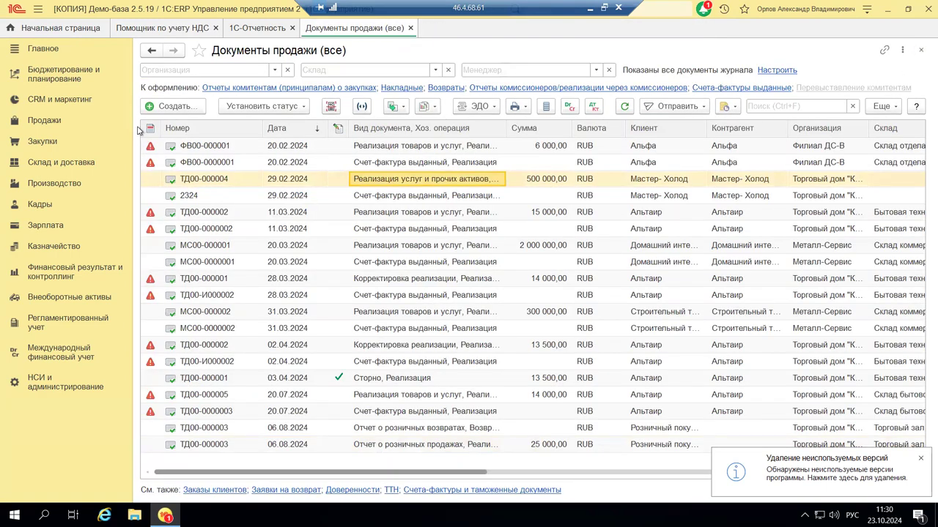
left_click(922, 51)
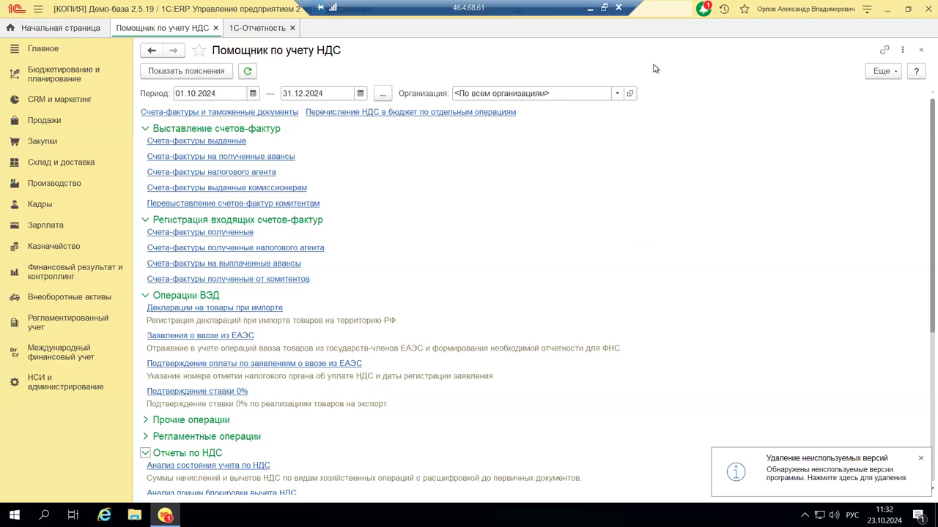
Switch to the PowerPoint presentation and go through the VAT slides from slide 13 to slide 27
scroll(178, 395, "down", 5)
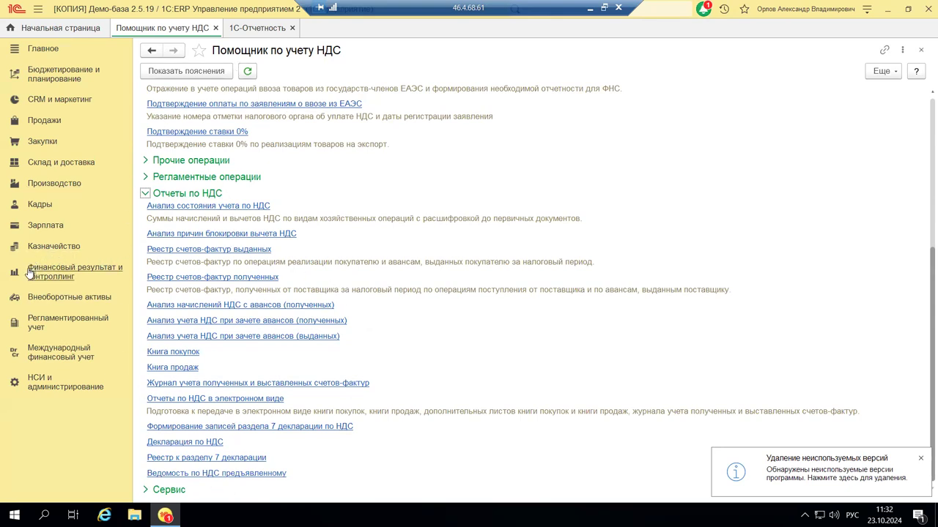
left_click(592, 9)
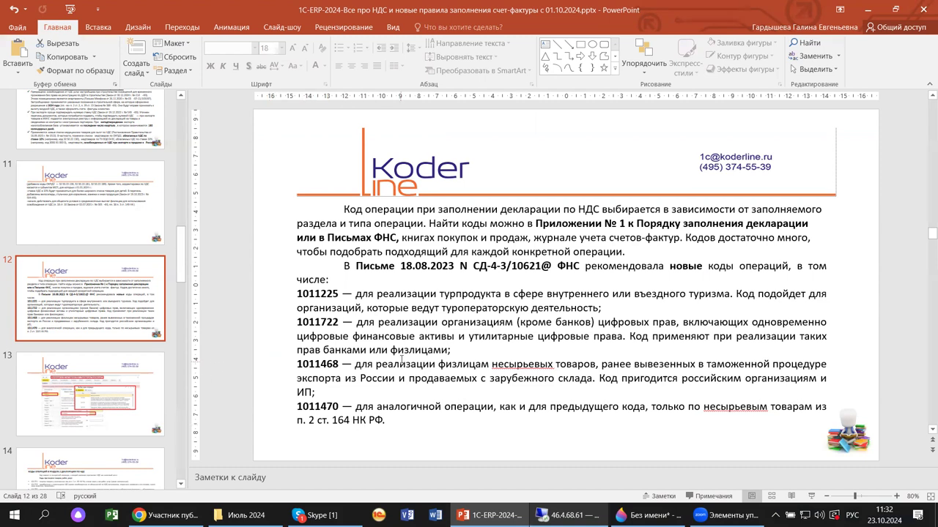
left_click(105, 398)
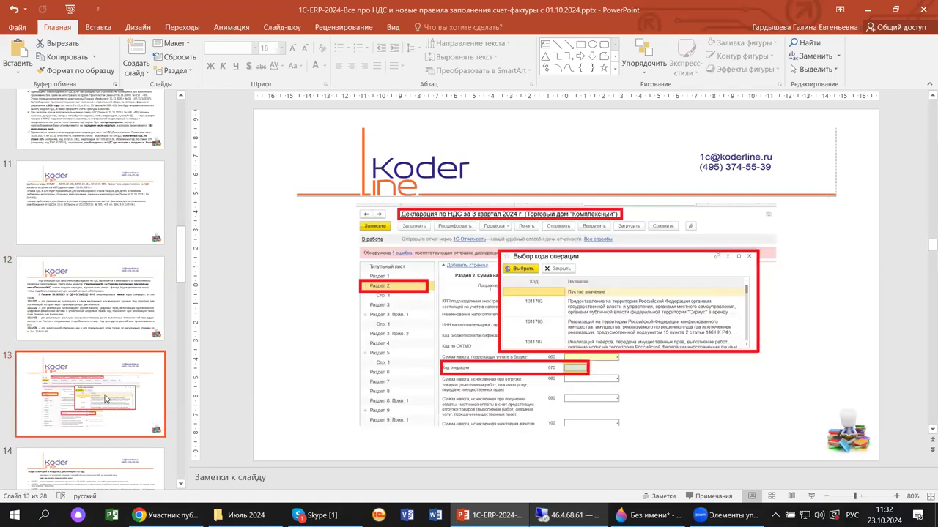
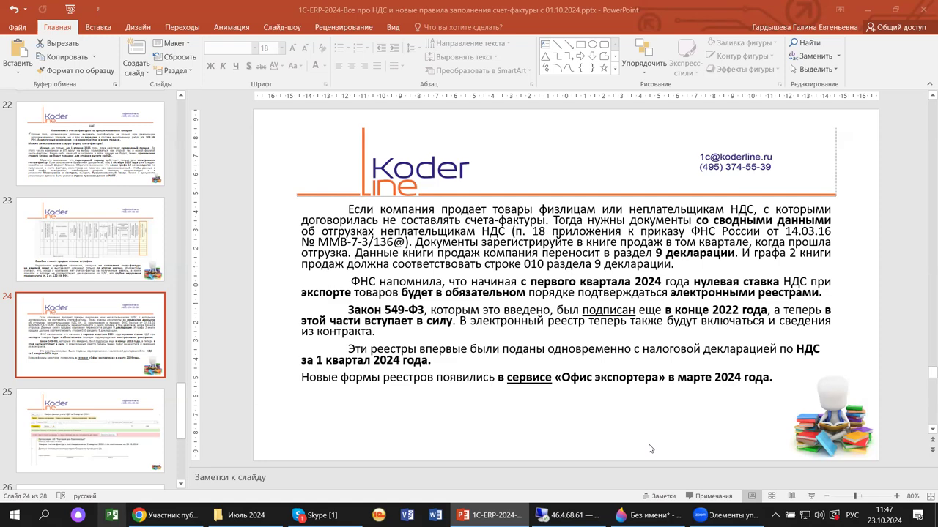
scroll(650, 449, "down", 3)
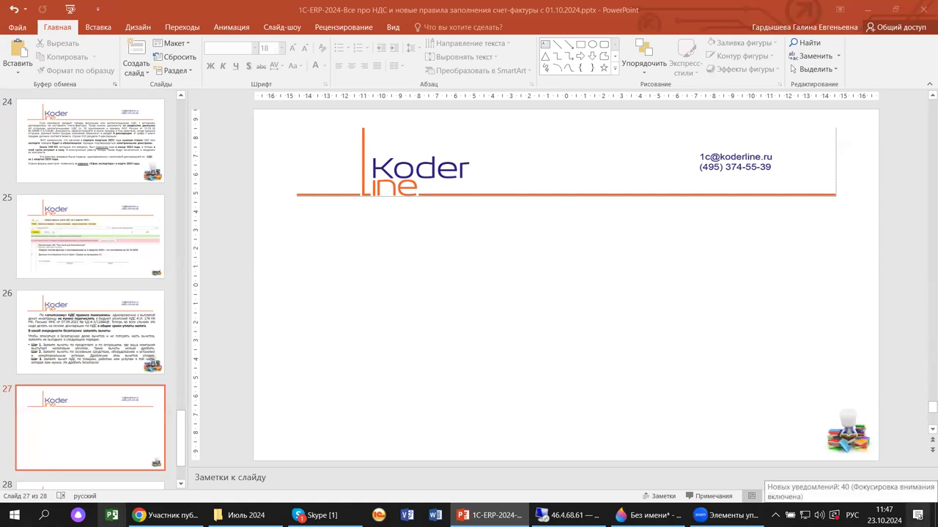
Return to the remote 1C session, run Сверка данных учета НДС for 4 квартал 2024 from the assistant's Сервис section, and close it
mouse_move(567, 515)
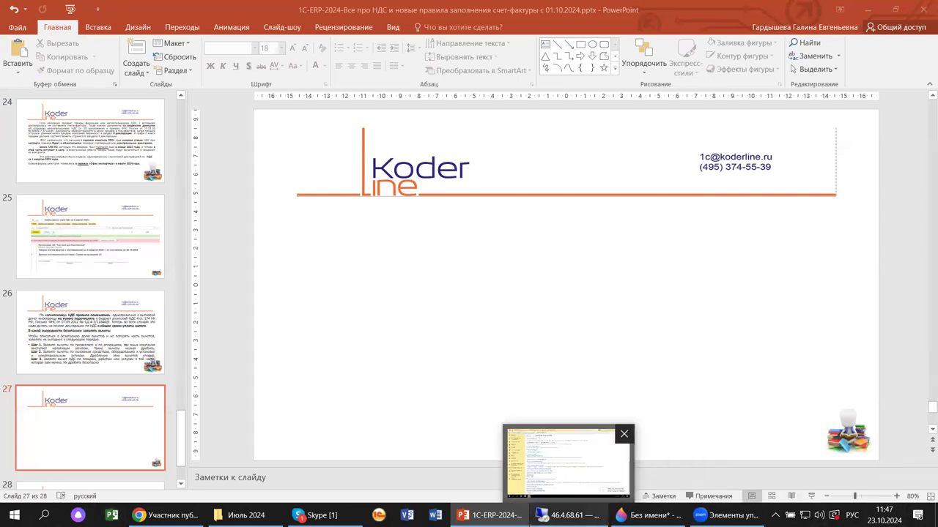
left_click(568, 462)
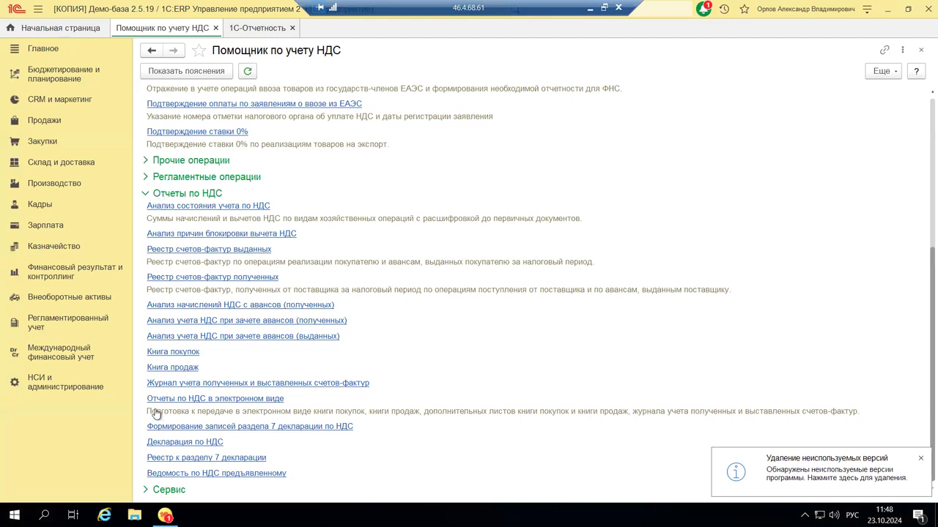
left_click(145, 491)
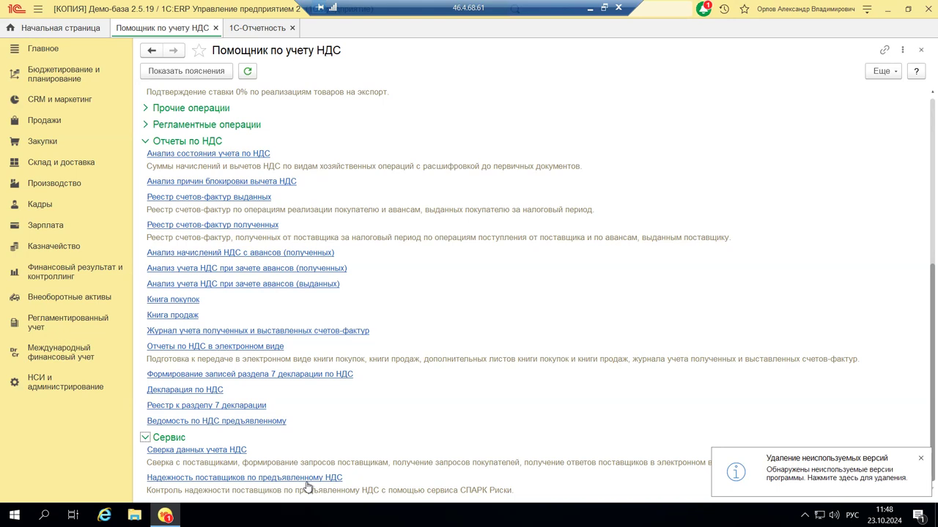
left_click(172, 451)
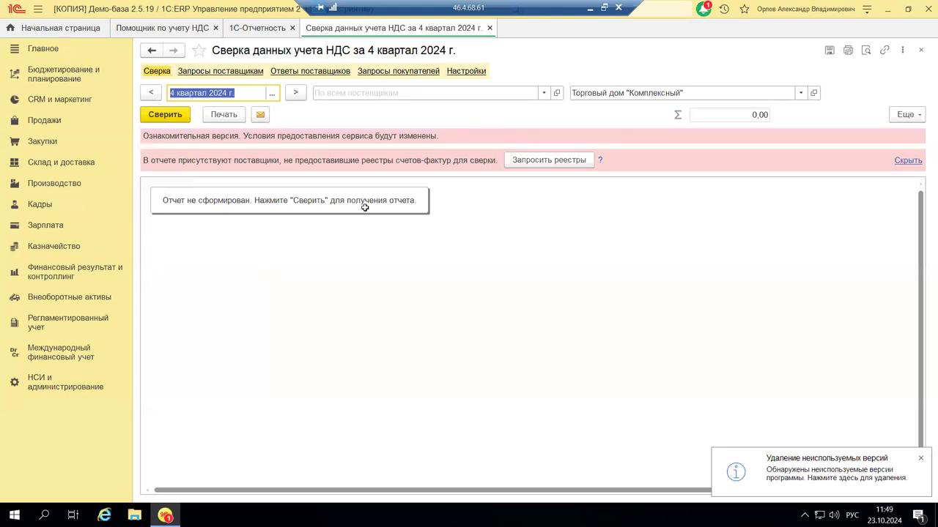
left_click(167, 114)
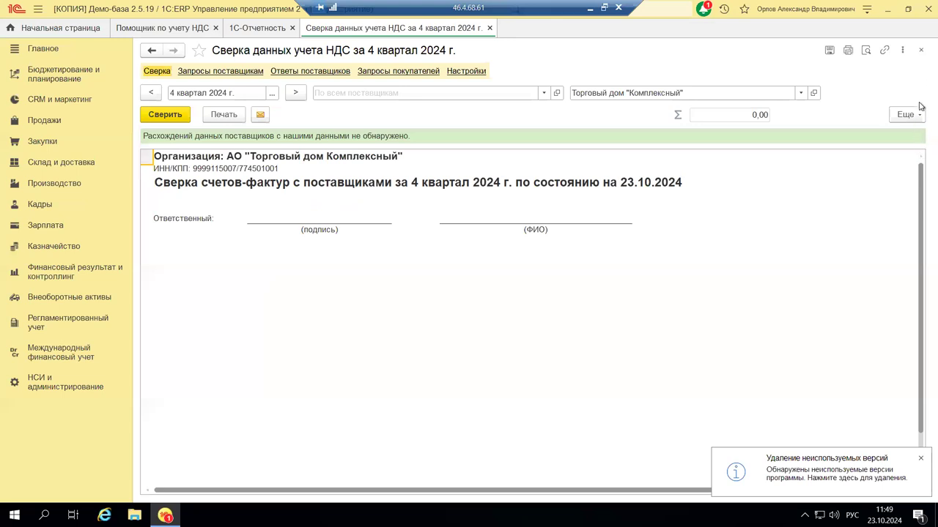
left_click(920, 51)
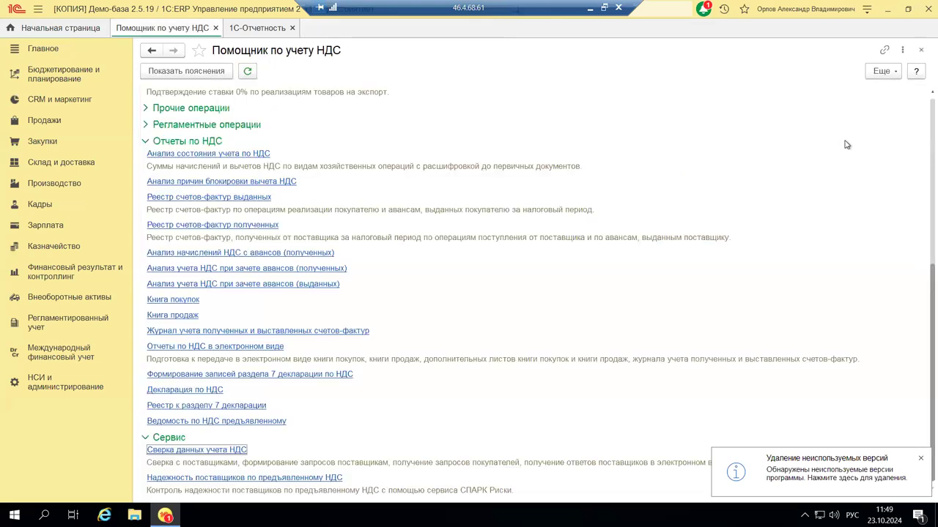
Open the Надежность поставщиков по предъявленному НДС report and set its period to 01.01.2024–31.12.2024
left_click(204, 484)
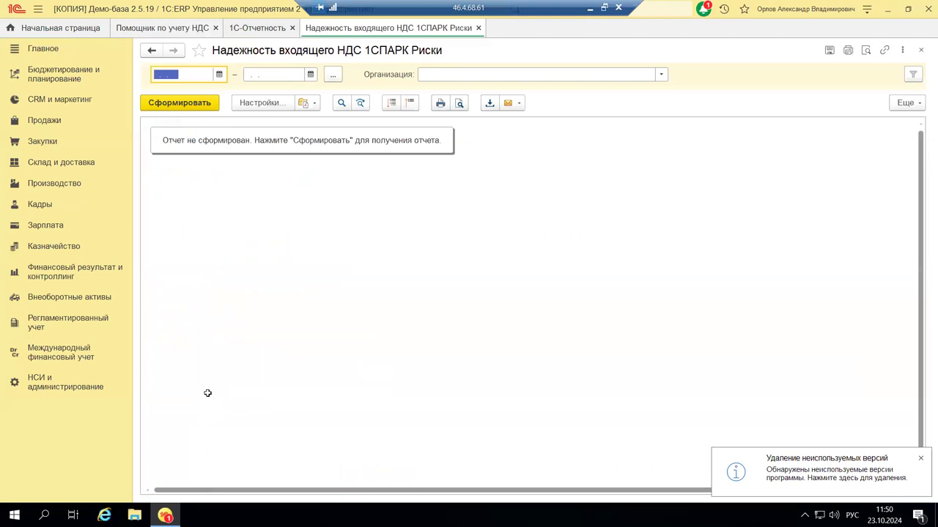
left_click(219, 75)
left_click(208, 136)
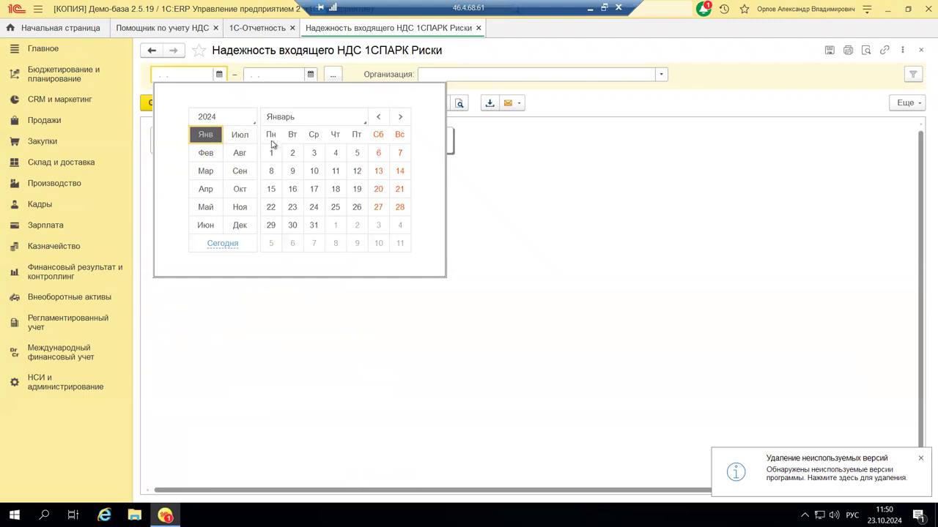
left_click(271, 152)
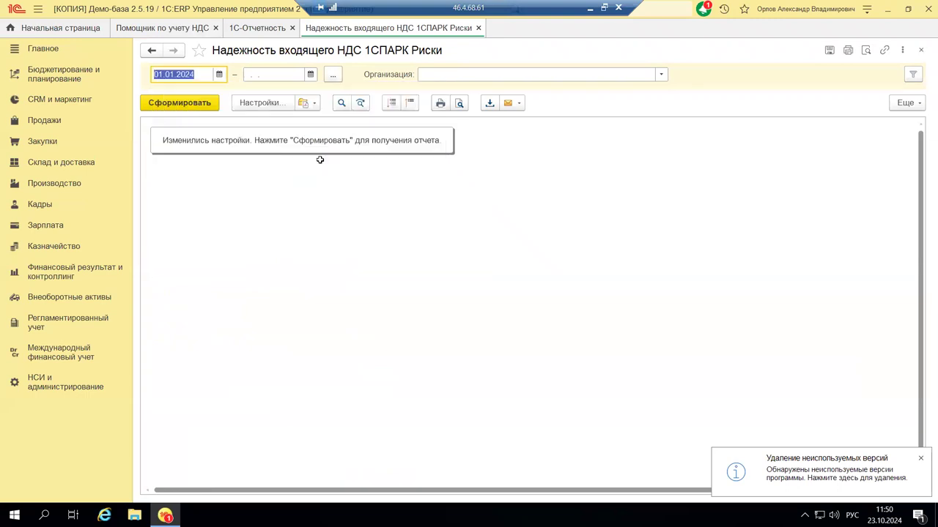
left_click(310, 74)
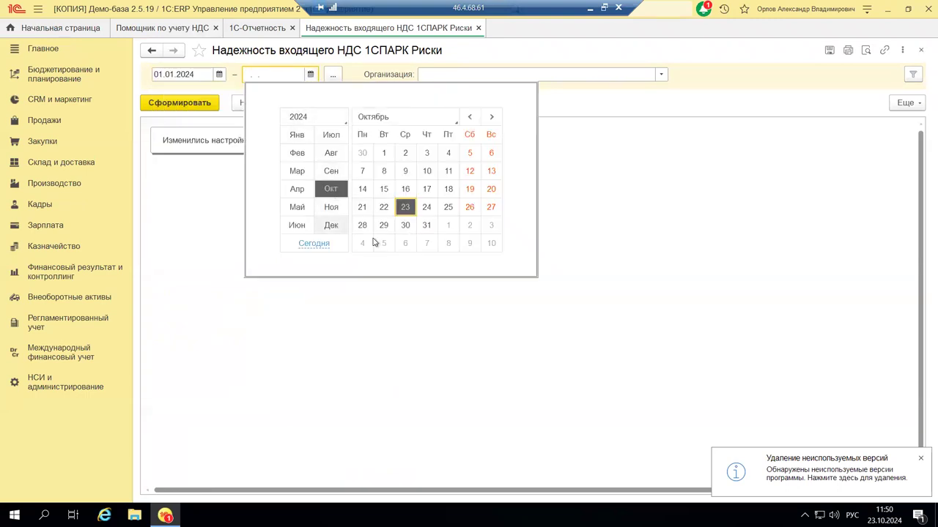
left_click(343, 230)
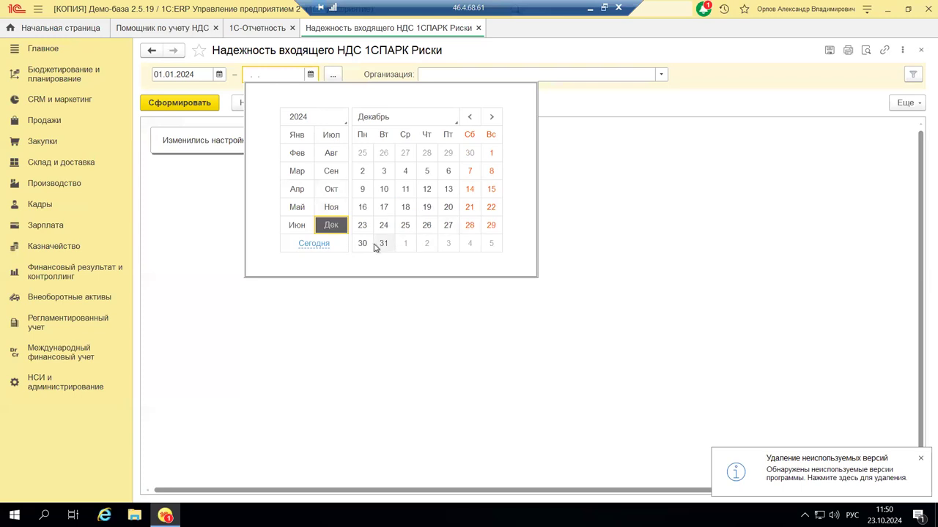
left_click(374, 246)
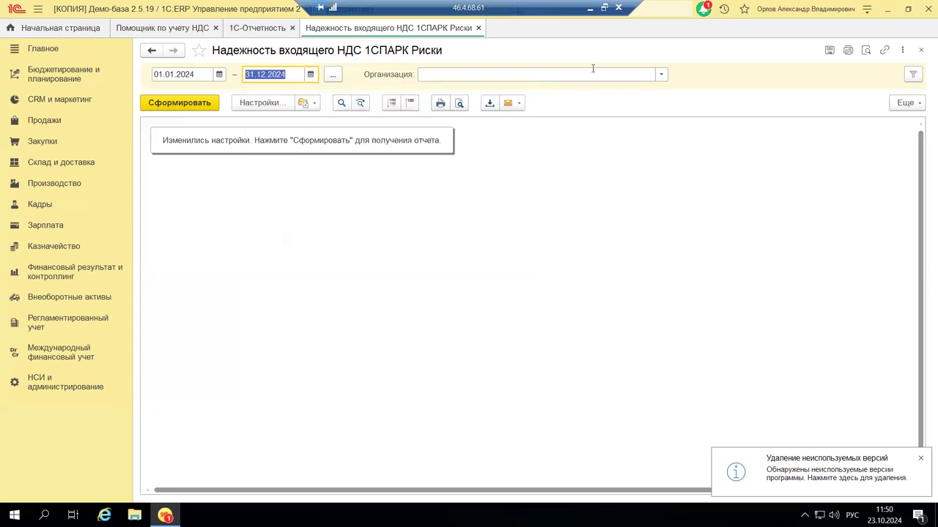
Select Деловой союз as the organization and generate the input VAT reliability report
left_click(660, 74)
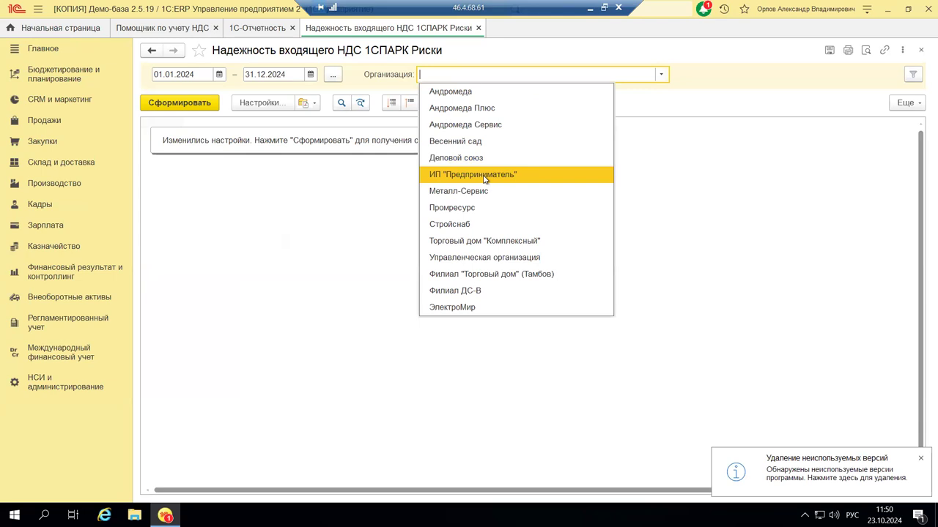
left_click(476, 158)
left_click(170, 105)
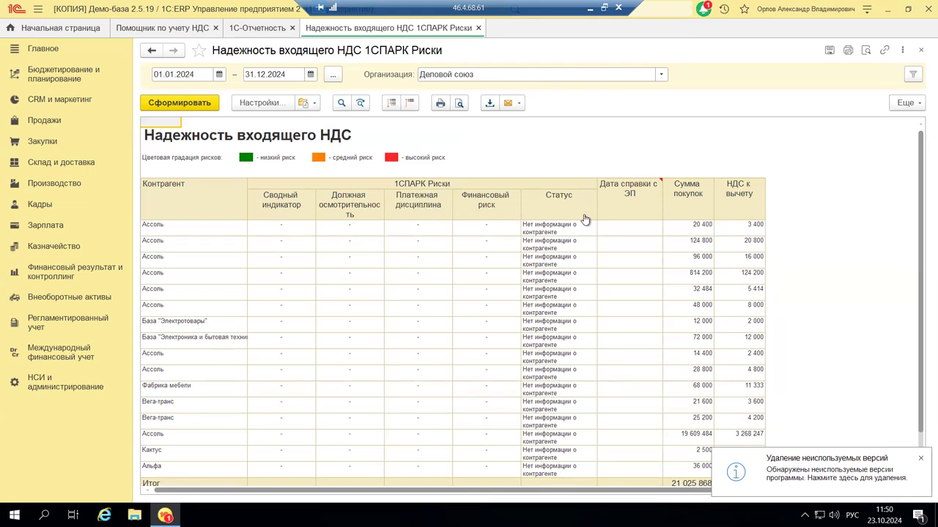
Examine the risk columns, the Дата справки с ЭП note and the totals of the VAT reliability report, and close it
mouse_move(637, 221)
mouse_move(658, 185)
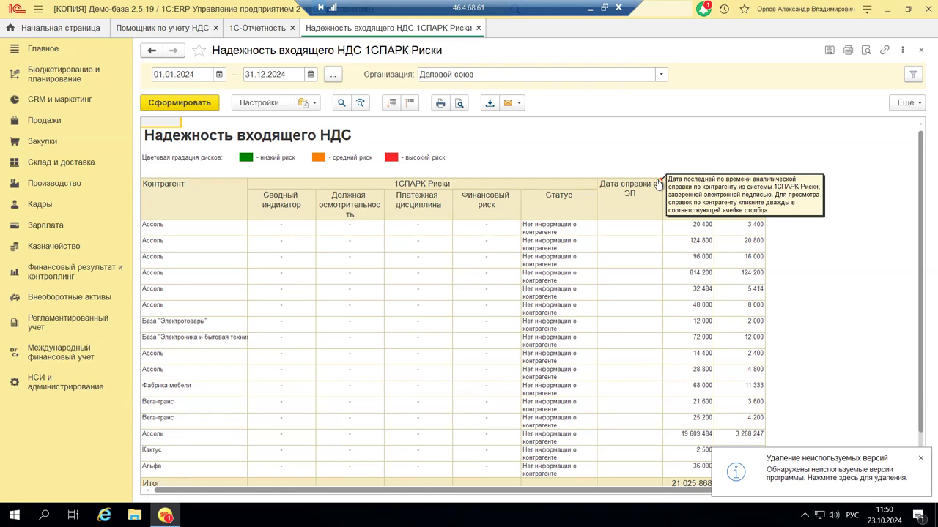
scroll(542, 295, "down", 5)
scroll(544, 296, "up", 2)
scroll(545, 296, "up", 3)
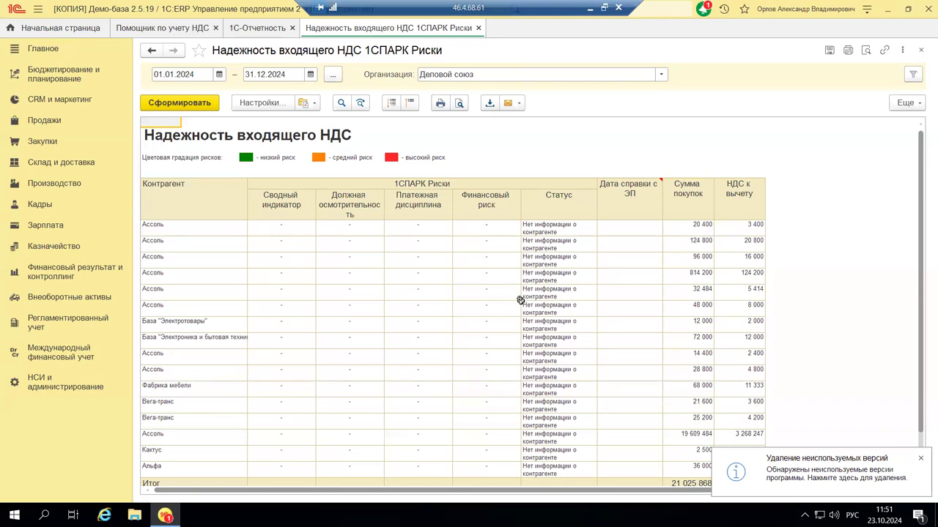
scroll(511, 309, "down", 2)
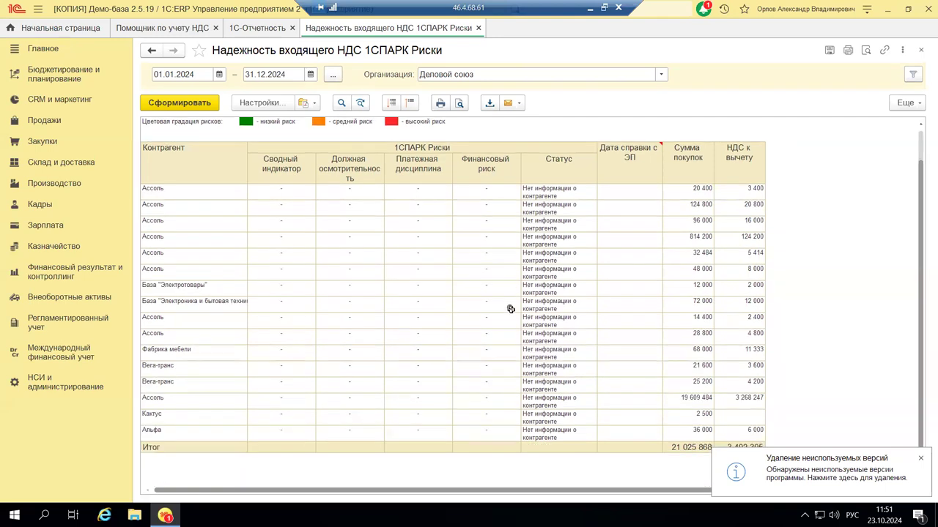
scroll(511, 309, "down", 5)
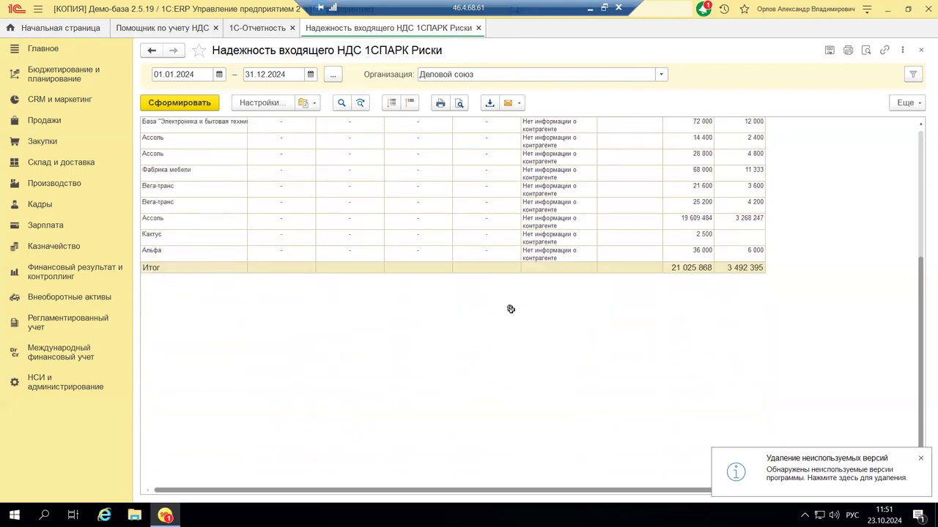
scroll(510, 309, "up", 7)
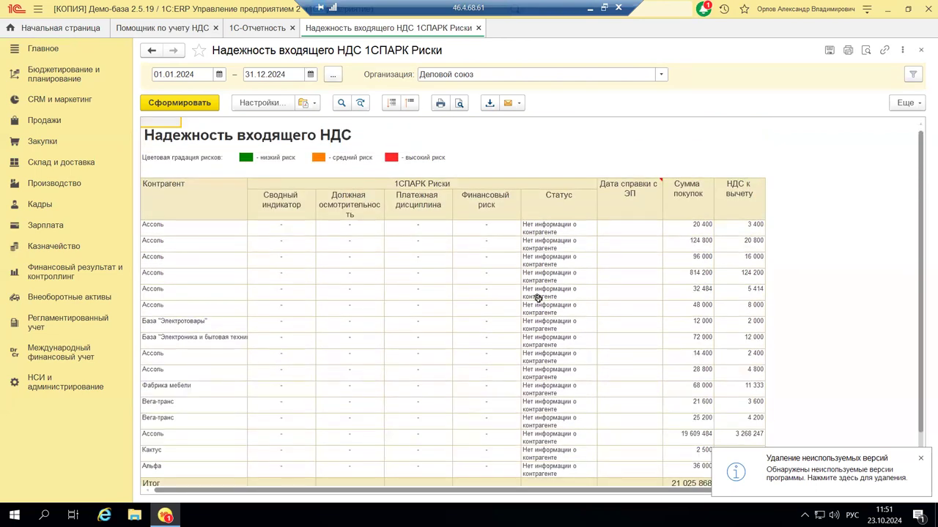
left_click(920, 53)
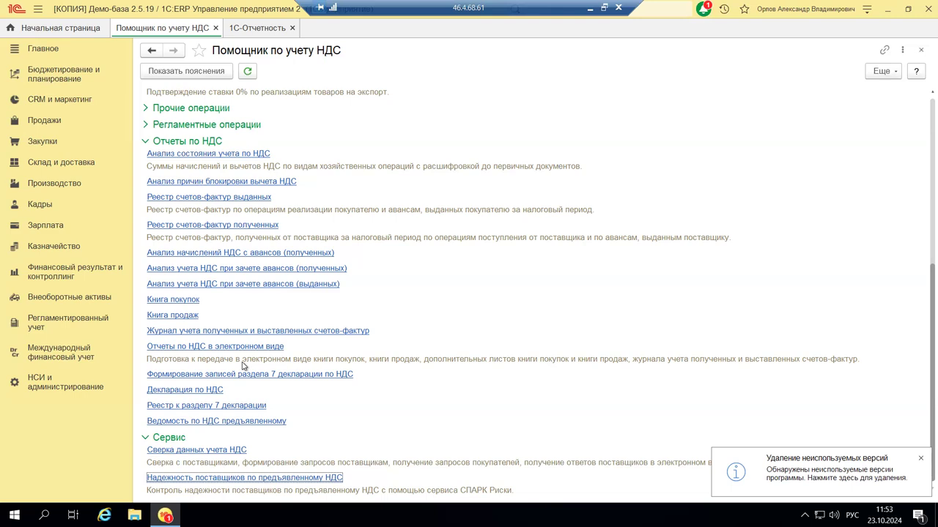
Open the financial result reports and hide Проблемы проверки контрагентов from the НДС group through the list's settings
left_click(41, 273)
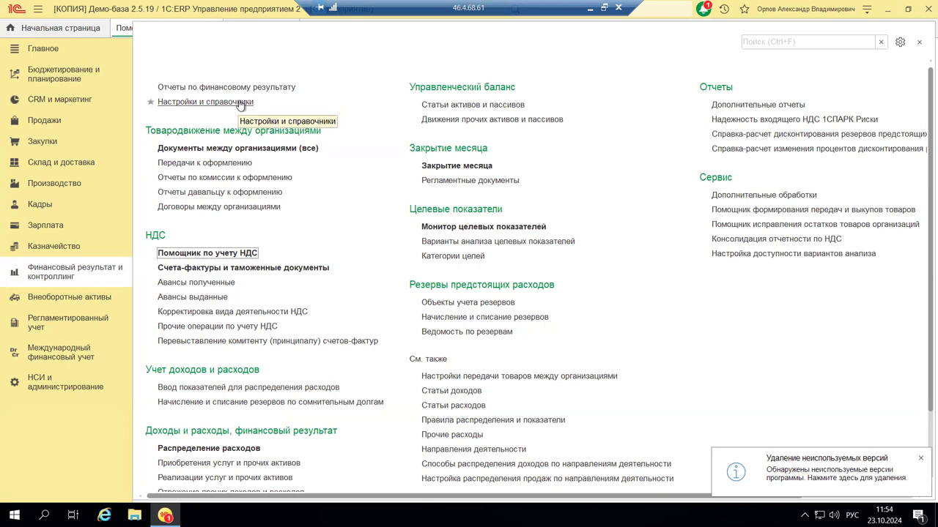
left_click(190, 86)
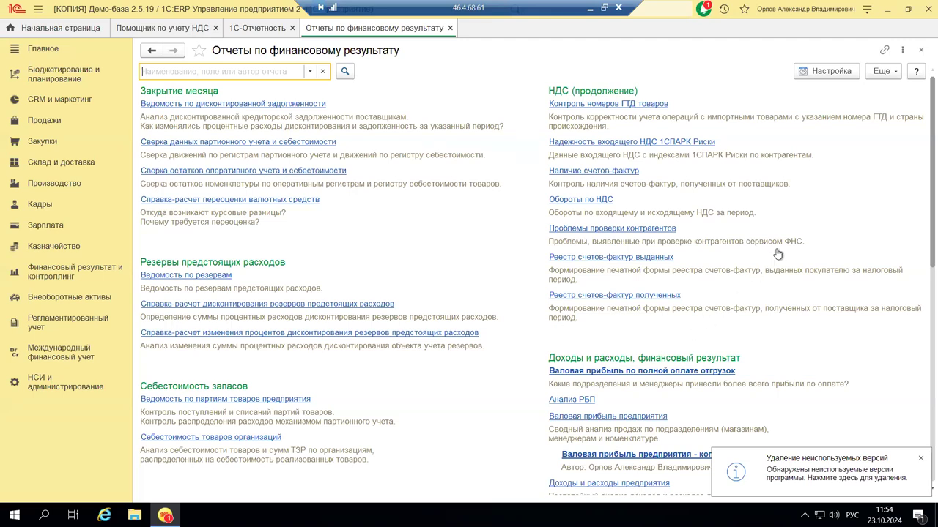
left_click(804, 72)
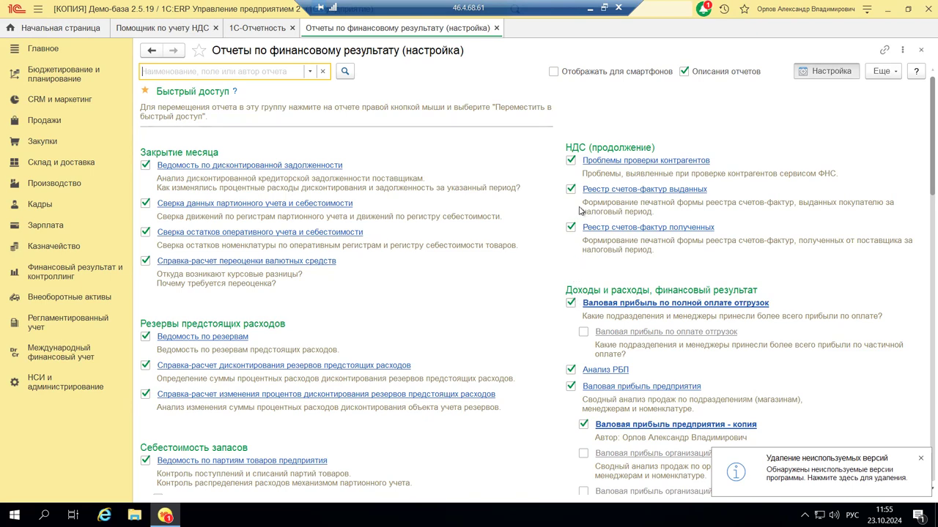
left_click(570, 161)
left_click(571, 161)
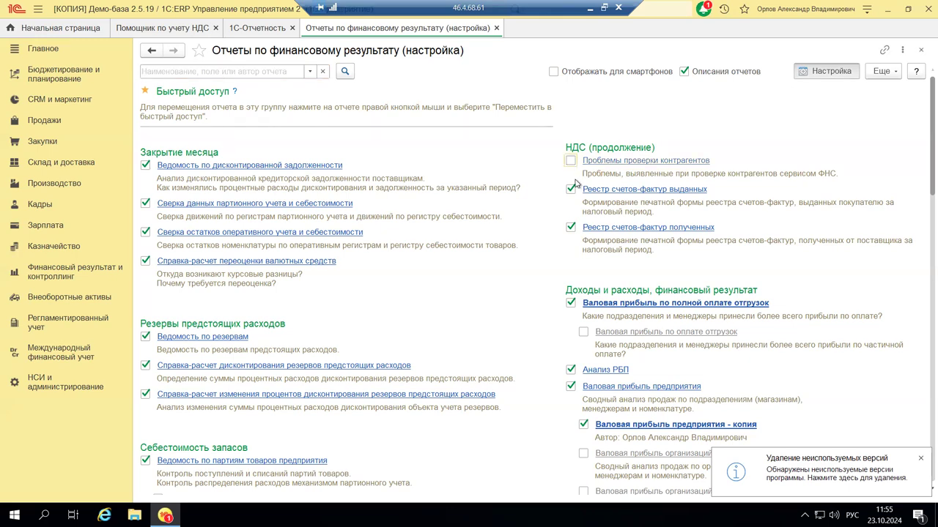
left_click(828, 72)
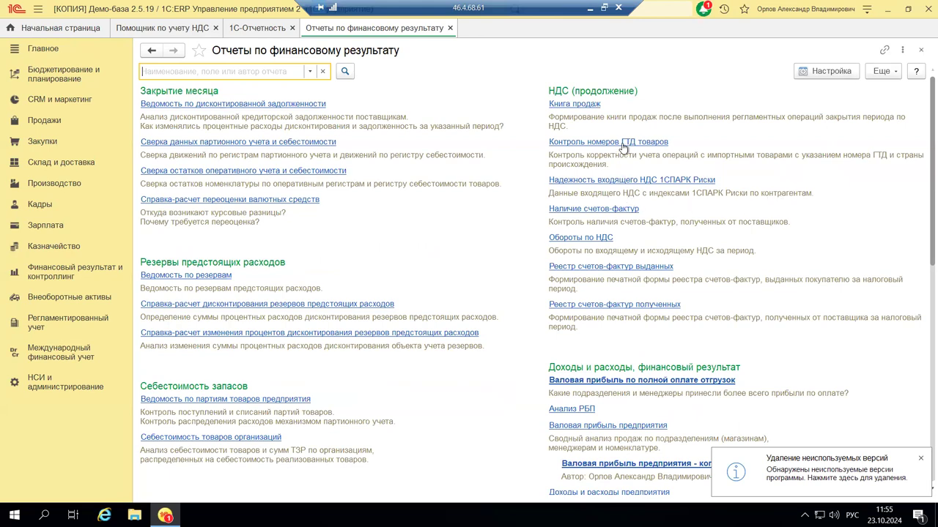
Show Проблемы проверки контрагентов in the НДС group again through the settings of the financial result report list
scroll(496, 372, "down", 10)
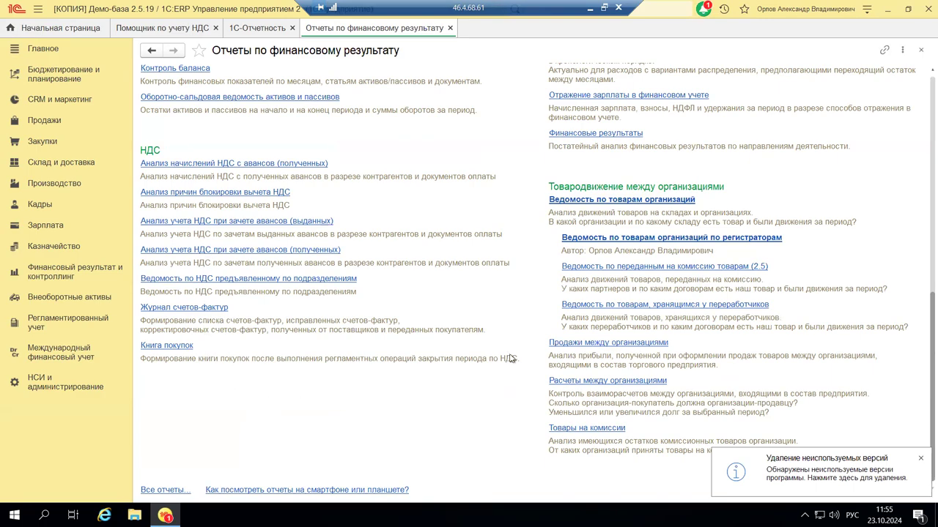
scroll(537, 314, "up", 2)
scroll(537, 314, "up", 3)
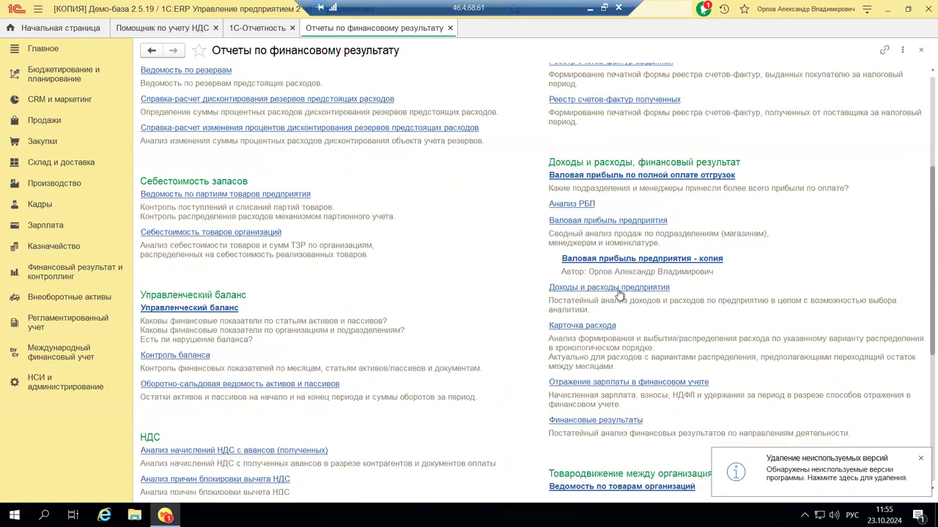
scroll(537, 315, "up", 4)
left_click(819, 72)
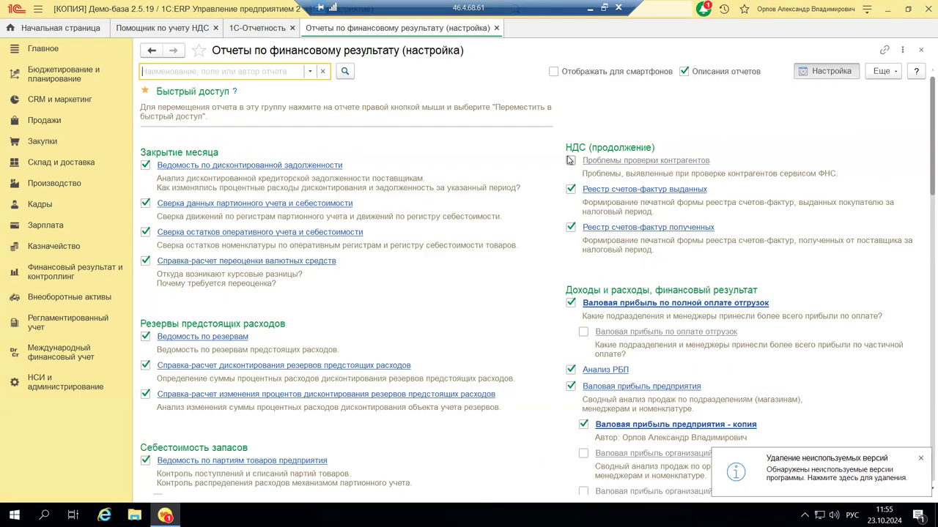
left_click(571, 160)
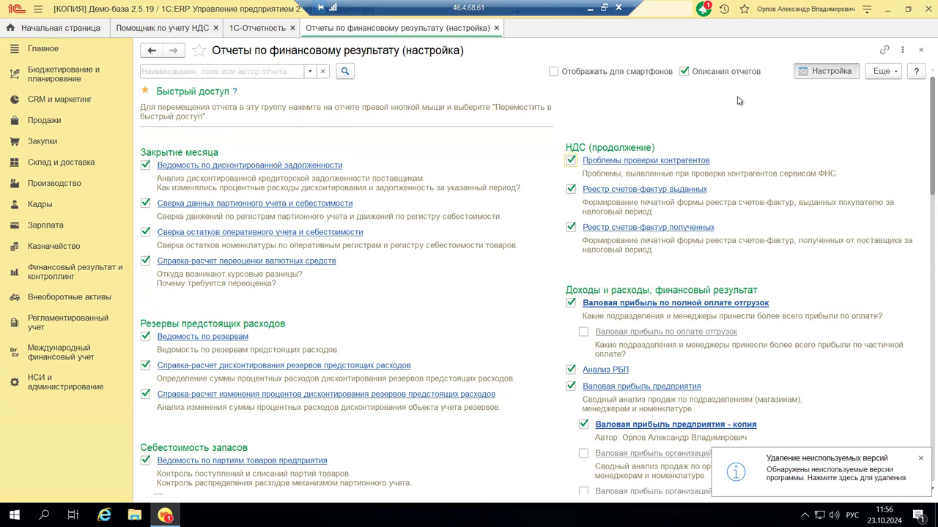
left_click(828, 72)
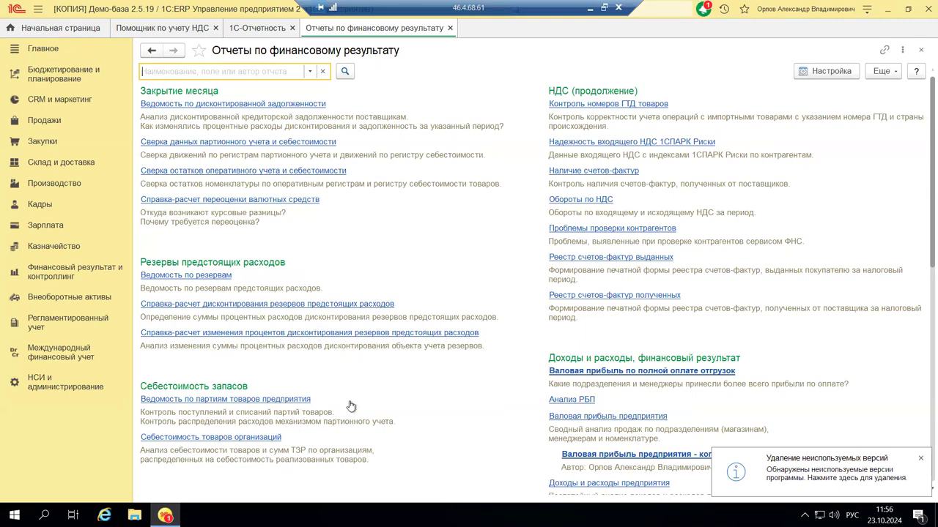
Open the list of all reports and open the Анализ учета НДС при зачете авансов (выданных) variant for editing
scroll(349, 404, "down", 10)
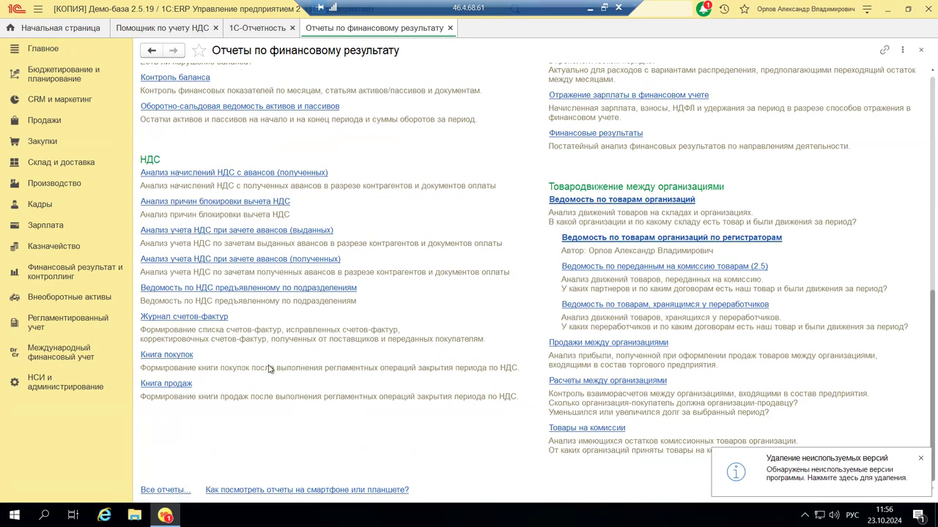
left_click(178, 493)
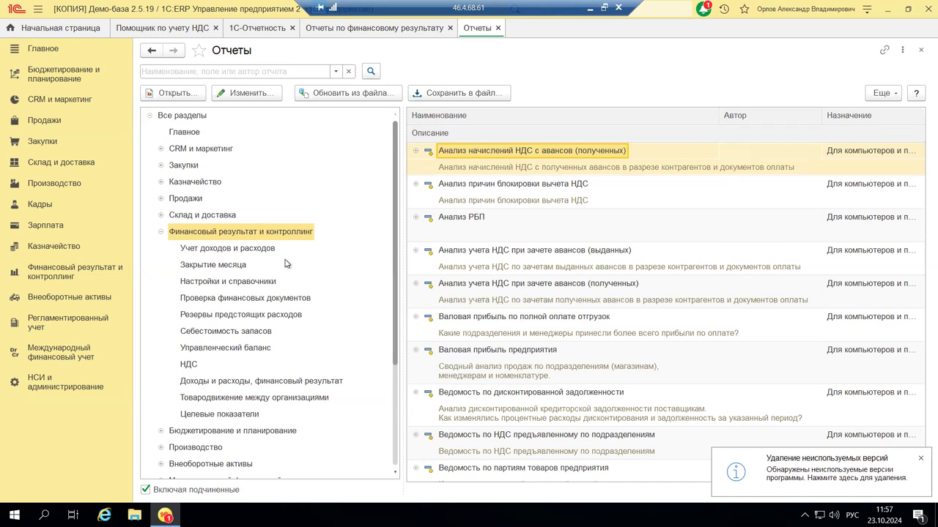
left_click(569, 252)
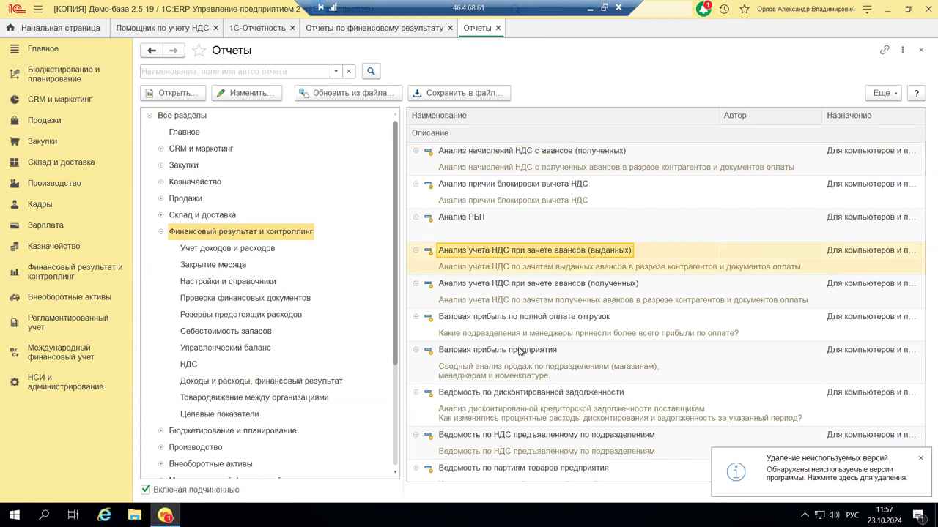
left_click(244, 94)
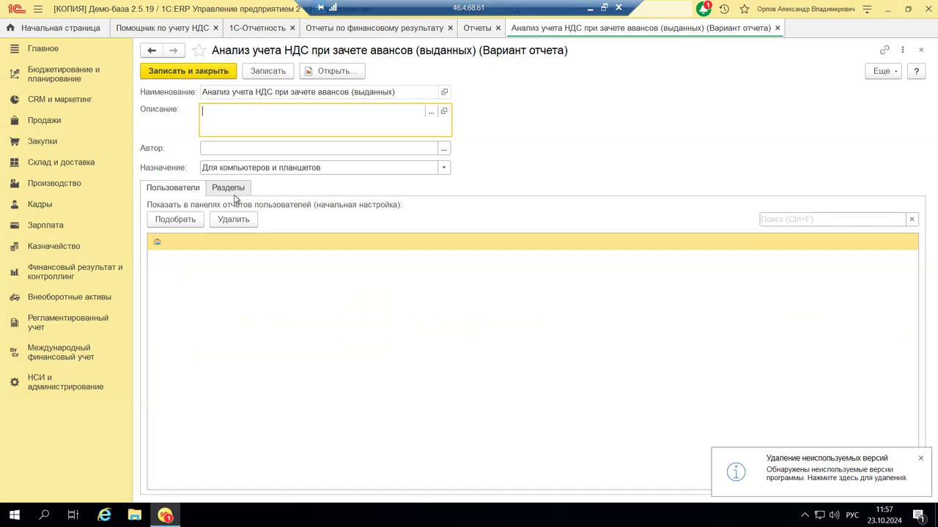
Start picking users for the report variant and remove Все пользователи from the selected users and groups
left_click(158, 243)
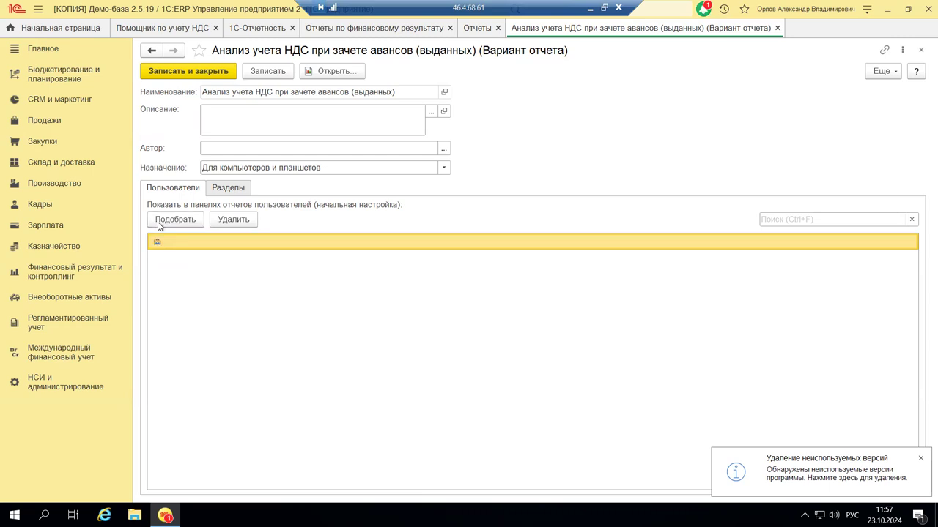
left_click(159, 224)
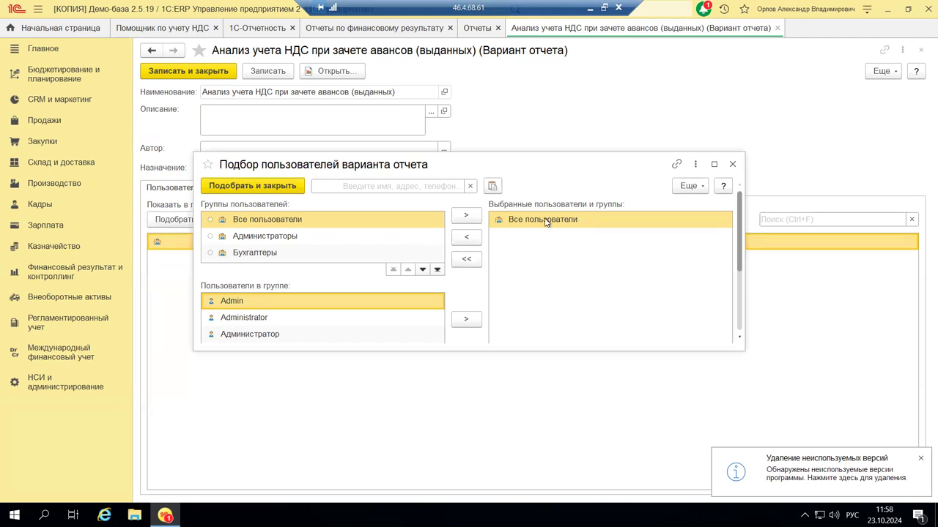
scroll(546, 220, "down", 1)
left_click(470, 246)
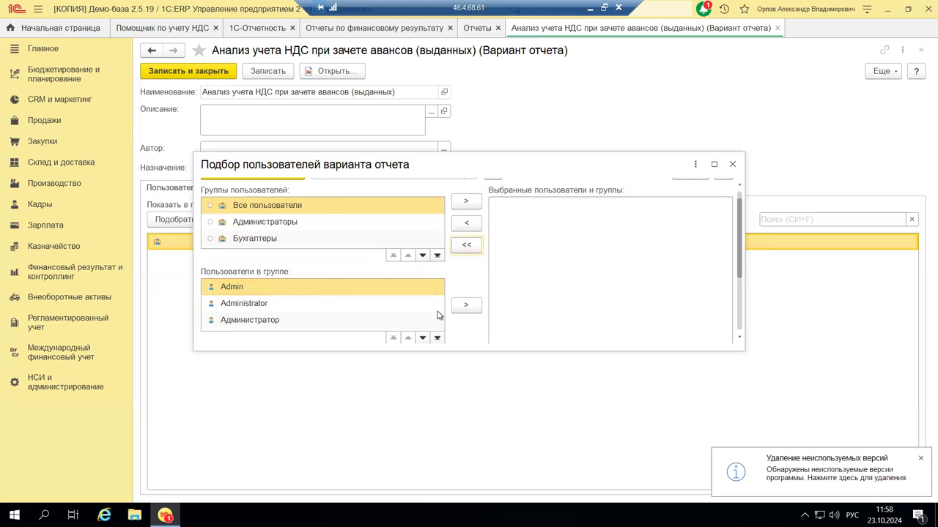
Add two individual users to the report variant's selected users and confirm the selection
scroll(439, 315, "down", 1)
scroll(326, 295, "up", 1)
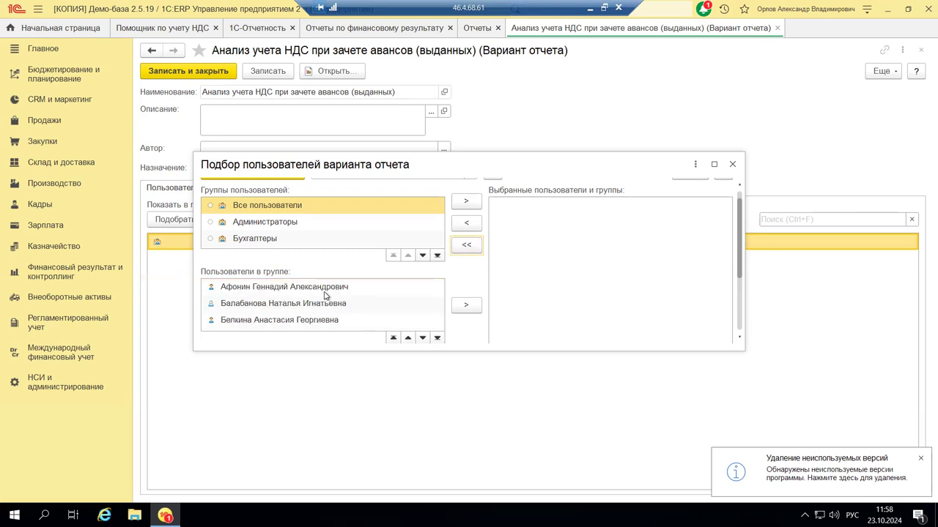
left_click(325, 291)
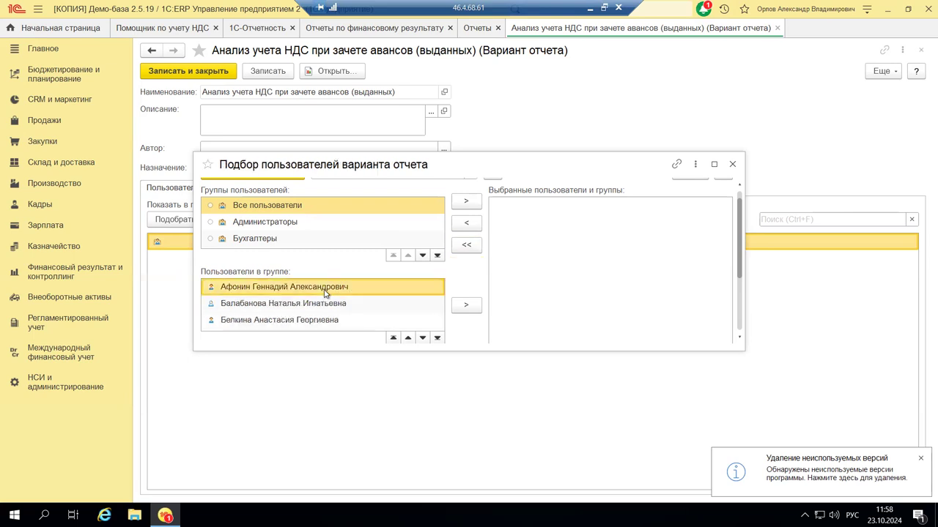
left_click(471, 307)
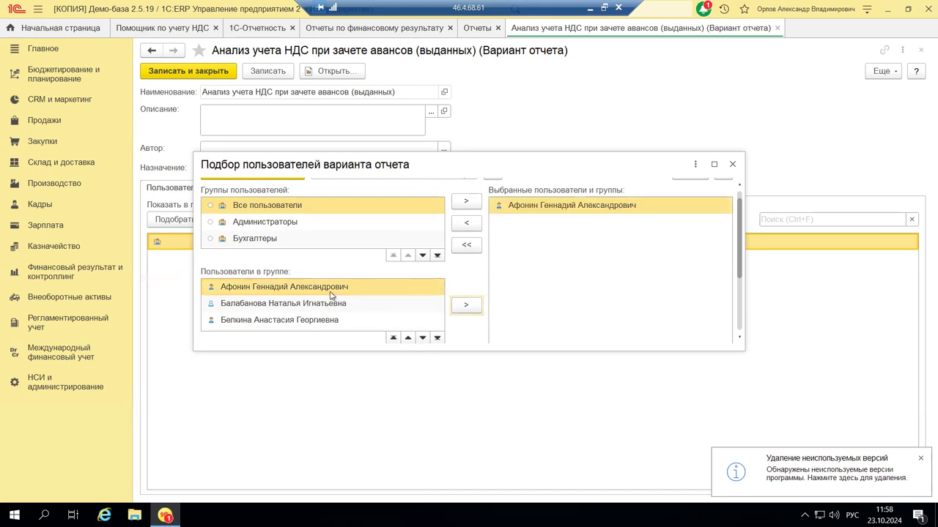
left_click(263, 323)
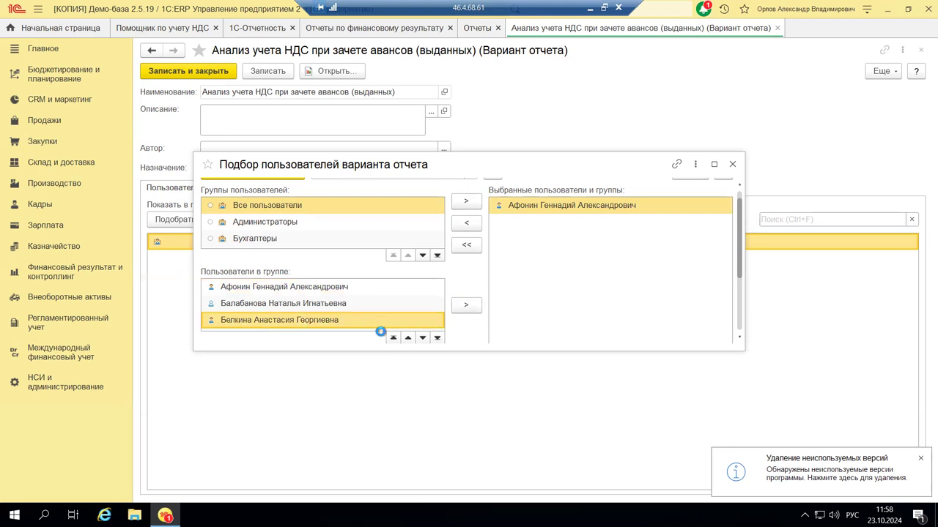
left_click(466, 306)
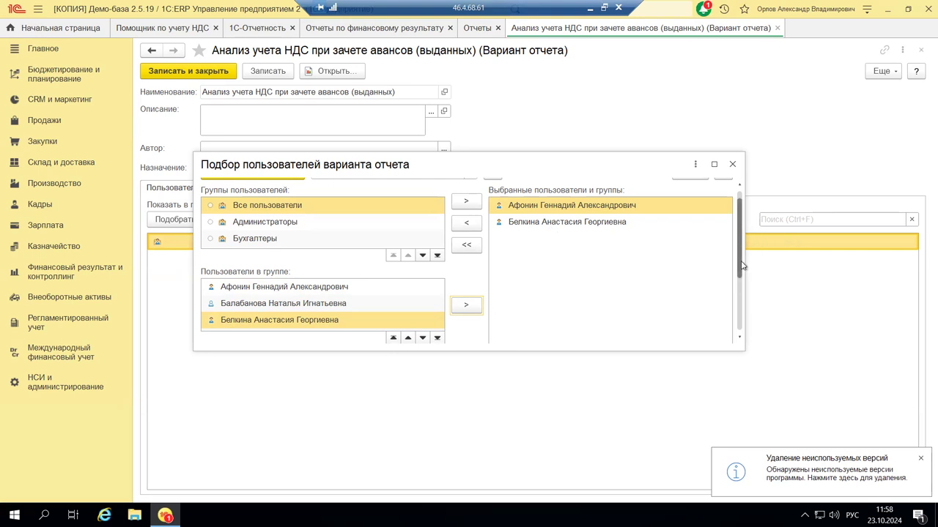
left_click_drag(740, 266, 742, 247)
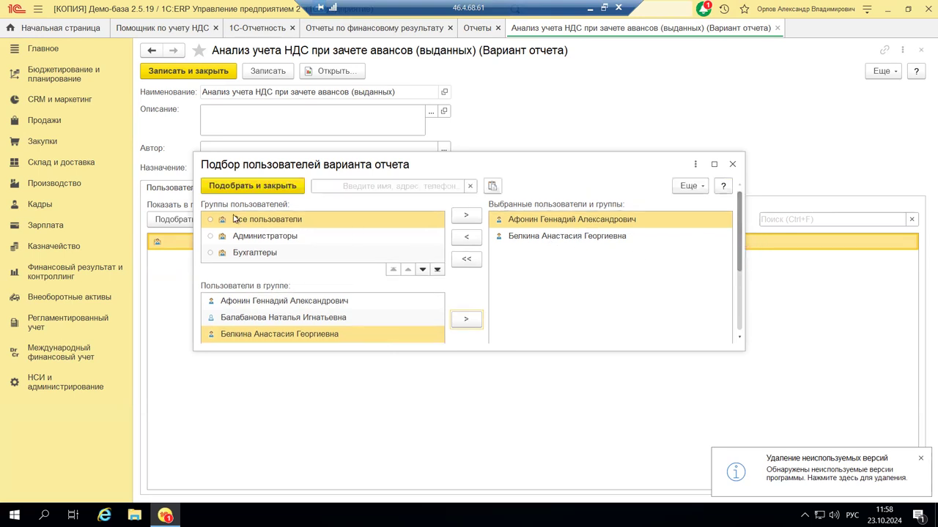
left_click(208, 190)
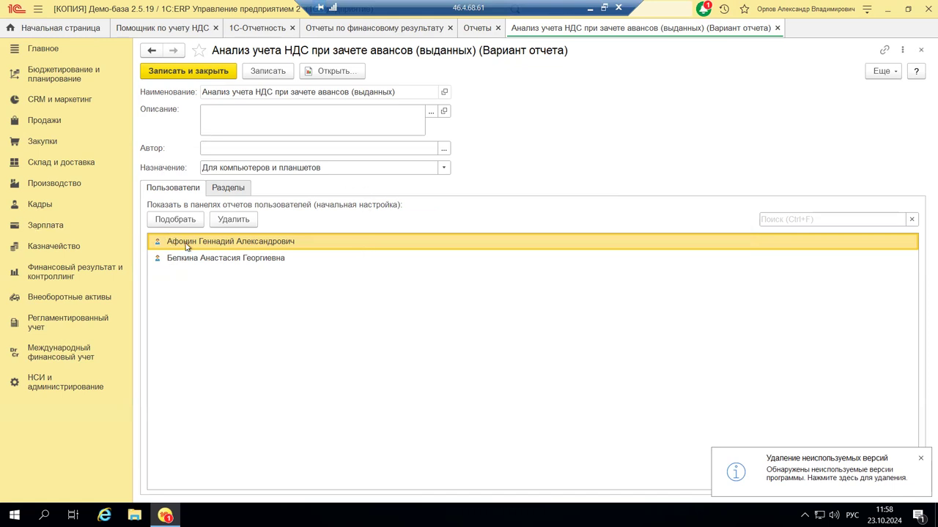
Examine the variant's section assignments around Финансовый результат и контроллинг, and close the variant without saving and the reports list
left_click(229, 187)
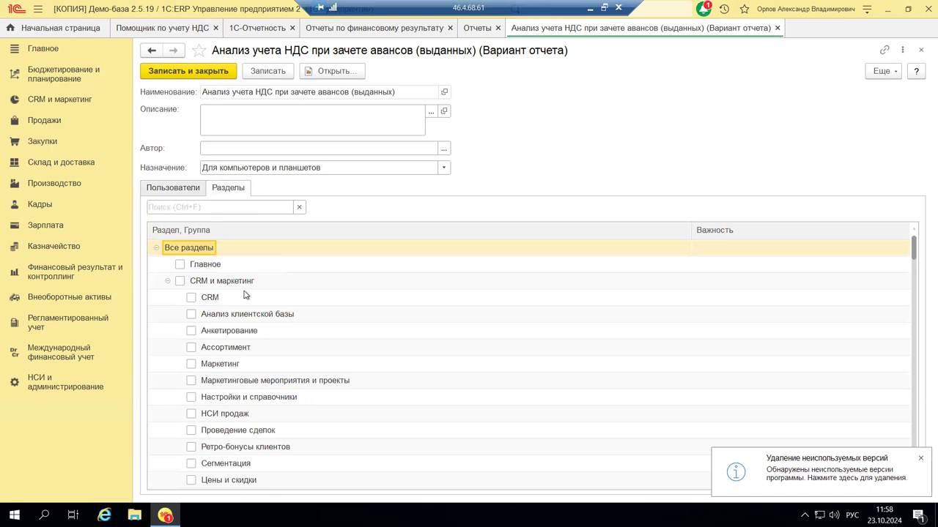
scroll(256, 299, "down", 2)
scroll(257, 300, "down", 3)
scroll(258, 298, "down", 13)
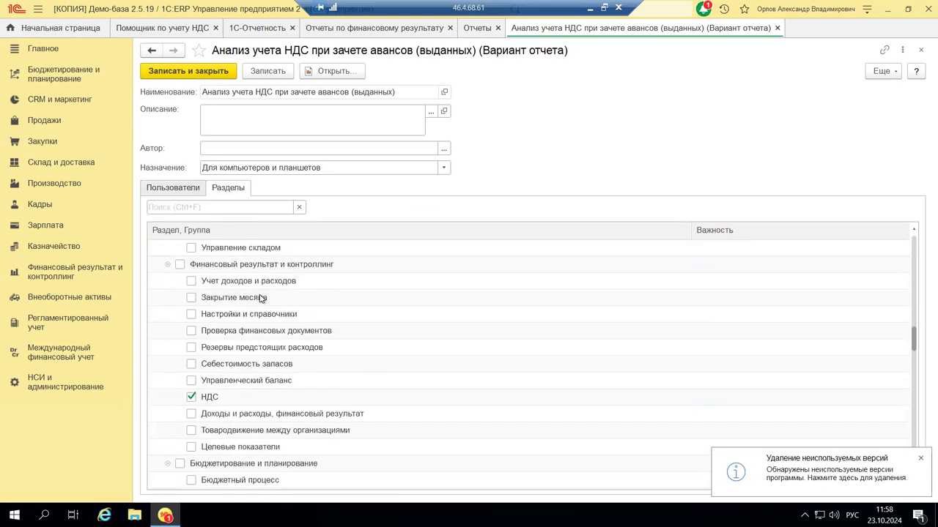
scroll(261, 299, "down", 1)
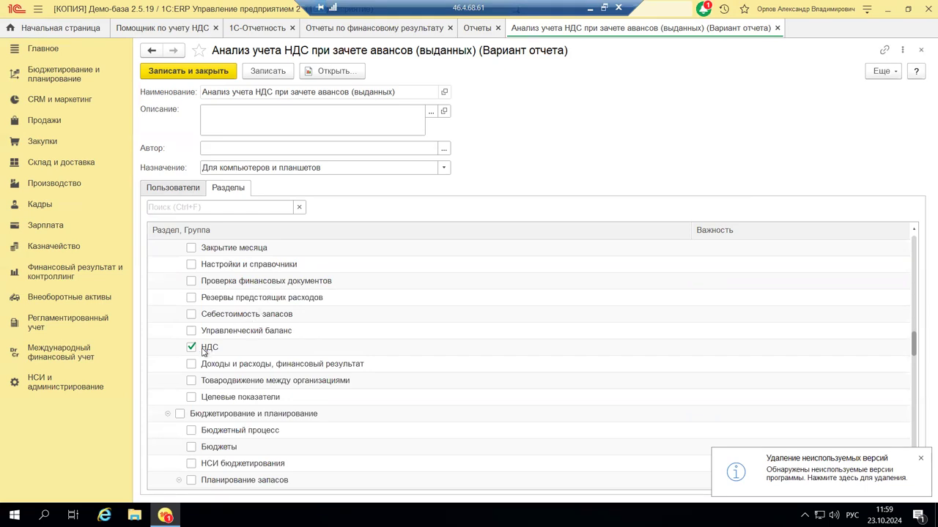
scroll(204, 353, "up", 2)
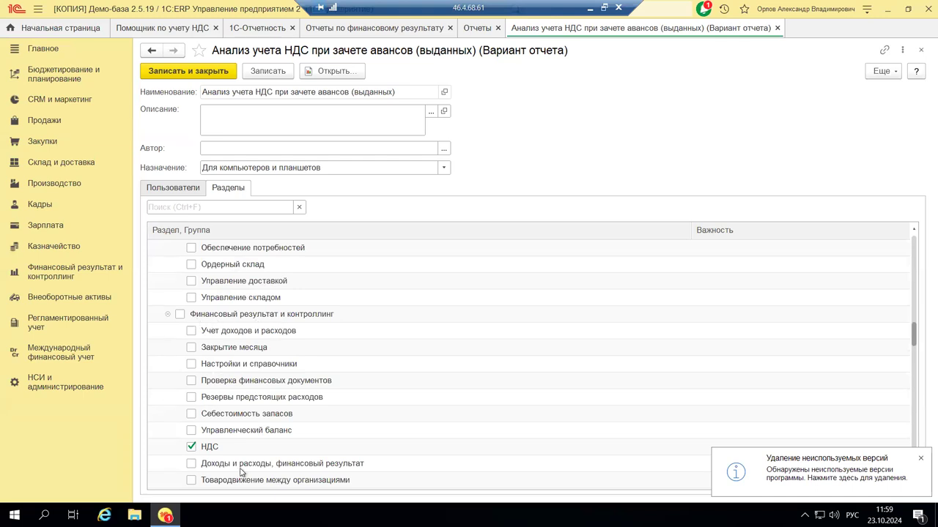
scroll(227, 447, "down", 3)
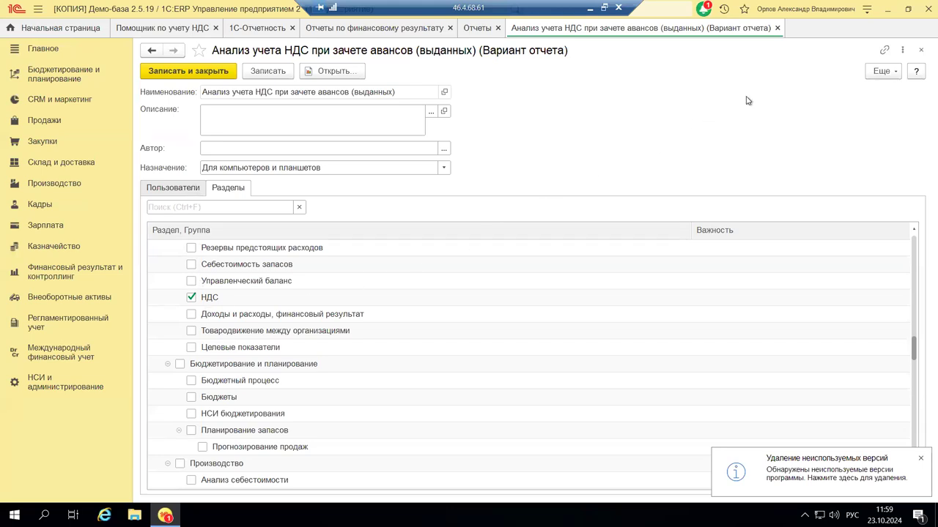
left_click(922, 51)
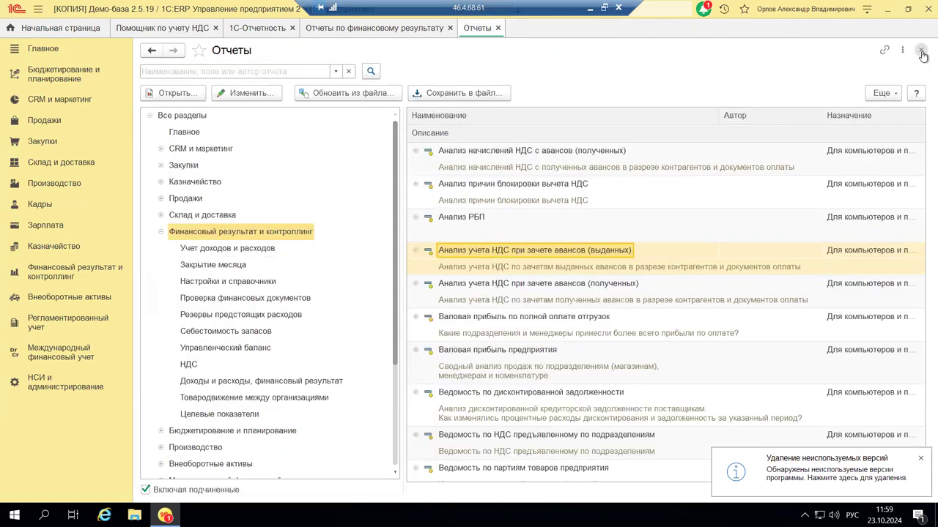
left_click(921, 51)
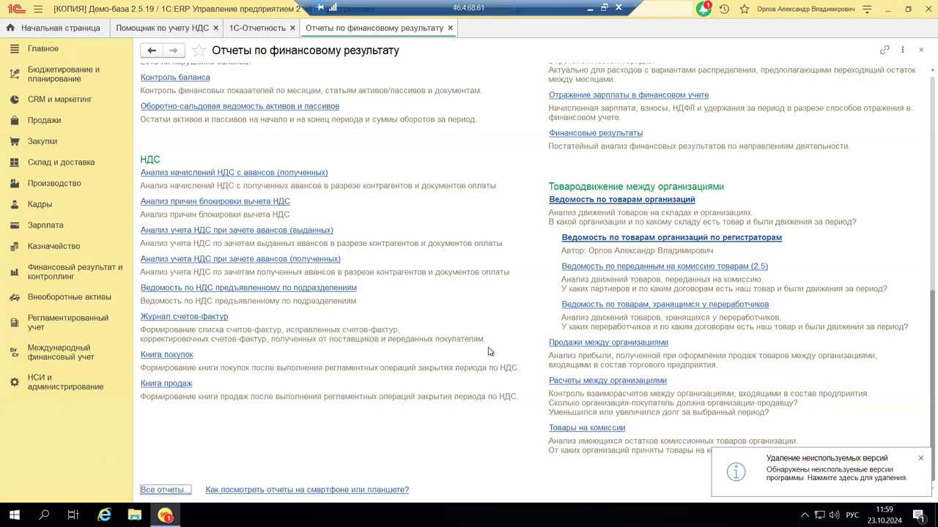
Switch to the PowerPoint presentation and display slide 25 on the VAT data reconciliation for the third quarter of 2024
left_click(590, 10)
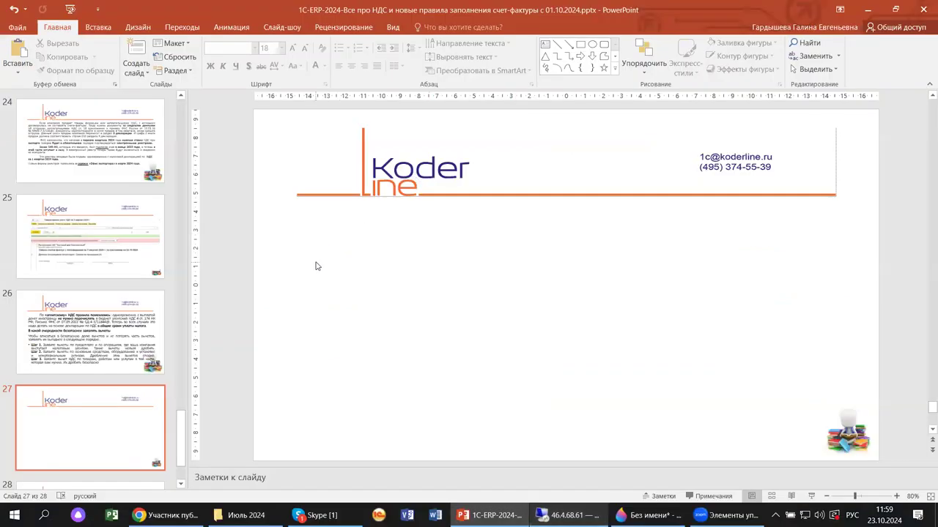
left_click(80, 232)
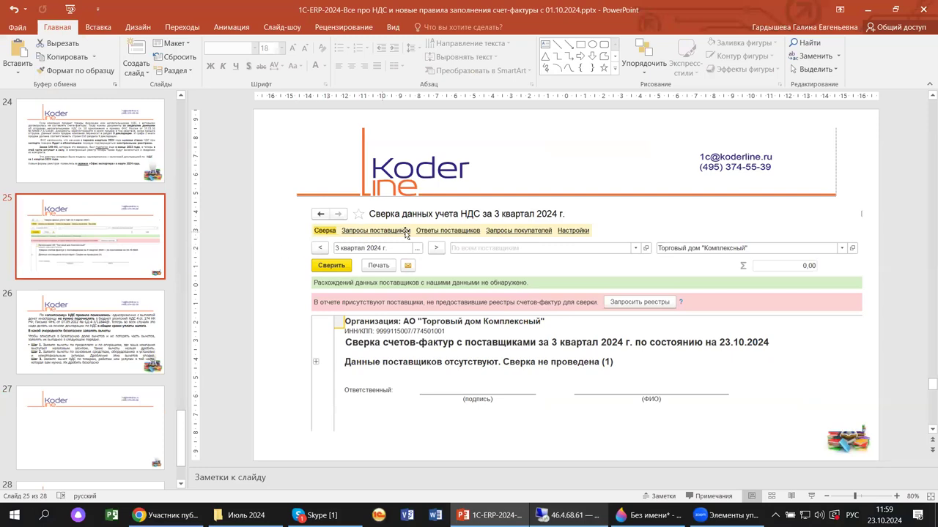